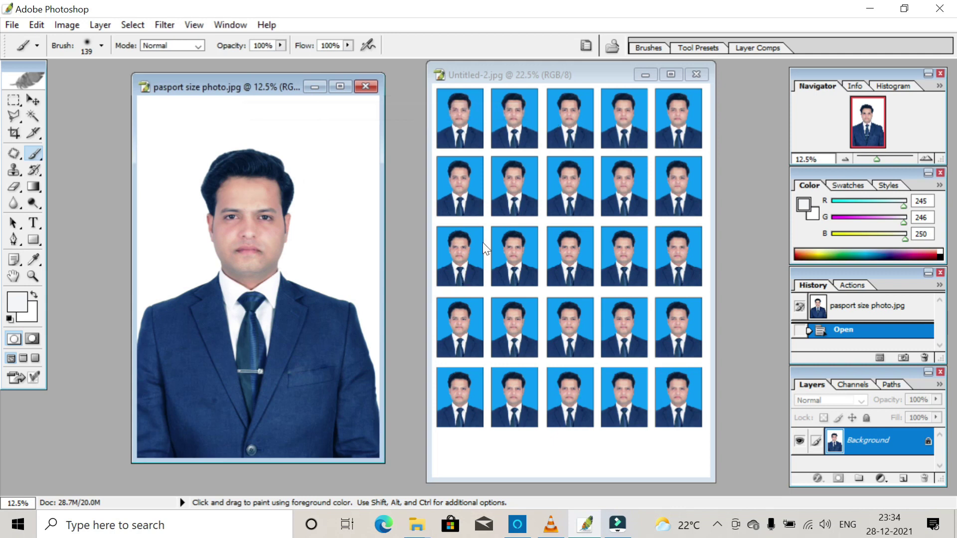
Set the Crop tool to 3.5 cm width, 4.5 cm height and 200 pixels/inch.
{"action": "left_click", "coordinate": [647, 75]}
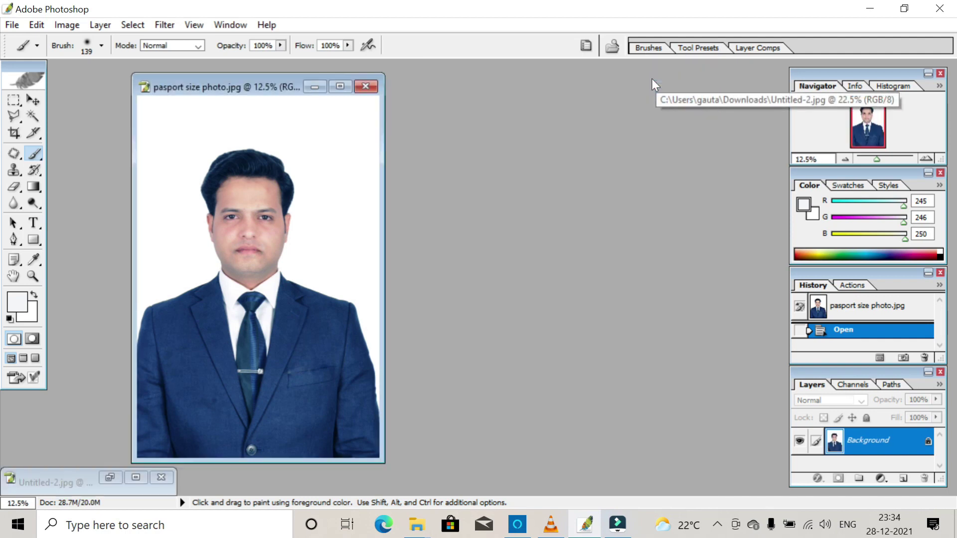
{"action": "left_click_drag", "start_coordinate": [248, 93], "coordinate": [270, 85]}
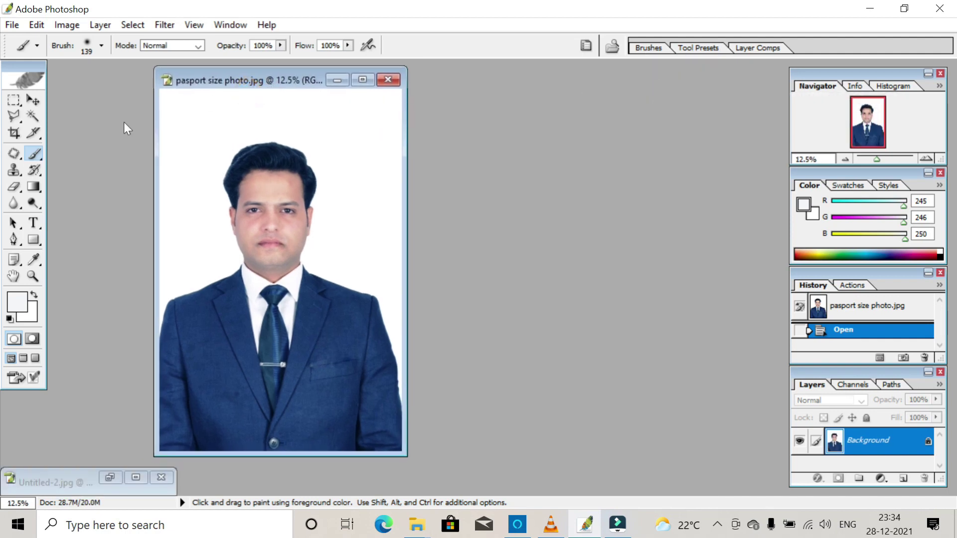
{"action": "left_click", "coordinate": [14, 132]}
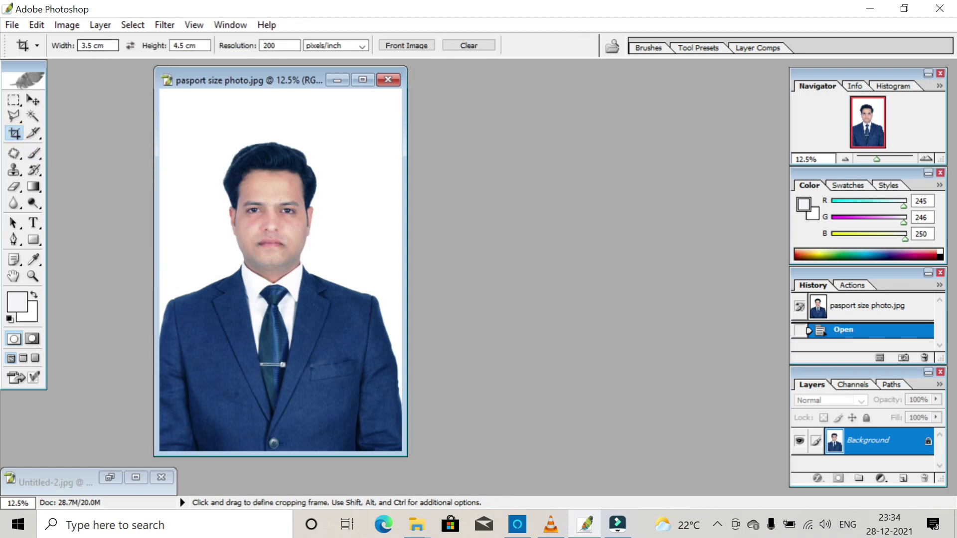
{"action": "key", "text": "Return"}
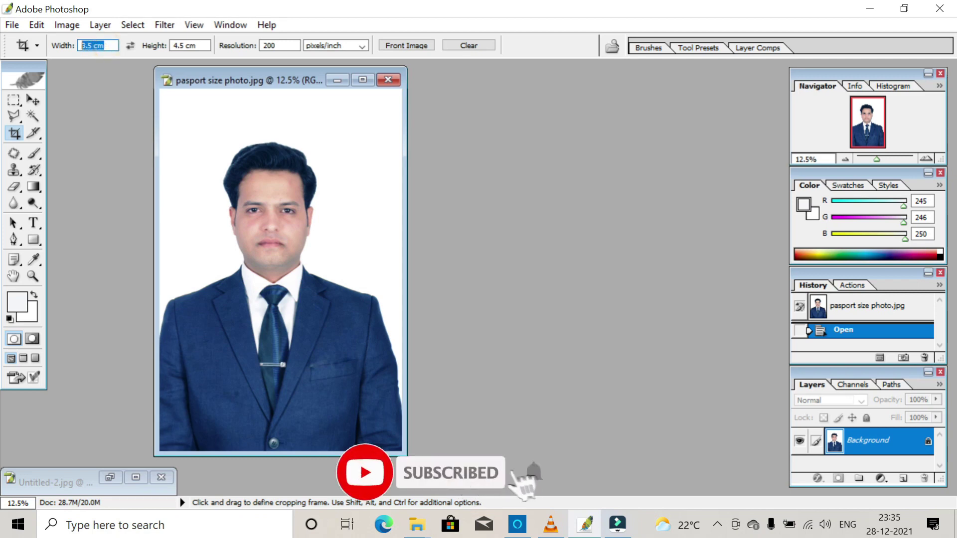
{"action": "left_click", "coordinate": [109, 44]}
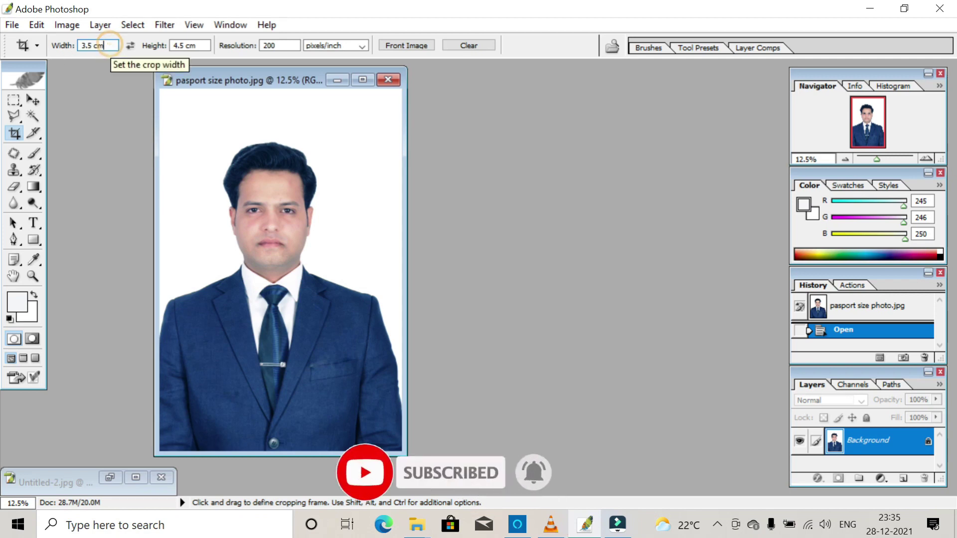
{"action": "left_click", "coordinate": [174, 45]}
{"action": "left_click", "coordinate": [176, 46]}
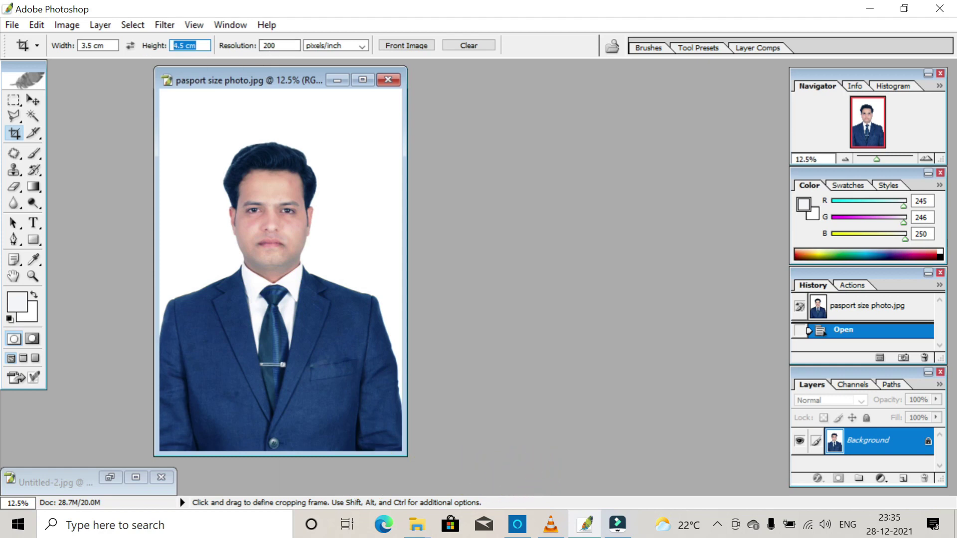
{"action": "left_click", "coordinate": [279, 45]}
Frame the head and shoulders with the crop box and commit the crop.
{"action": "left_click_drag", "start_coordinate": [181, 126], "coordinate": [365, 355]}
{"action": "left_click_drag", "start_coordinate": [365, 355], "coordinate": [362, 359]}
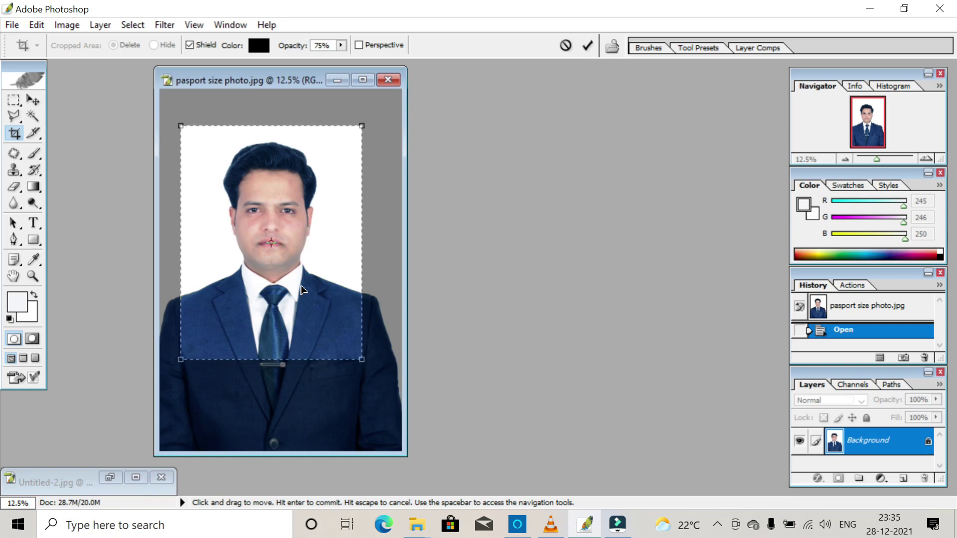
{"action": "double_click", "coordinate": [318, 165]}
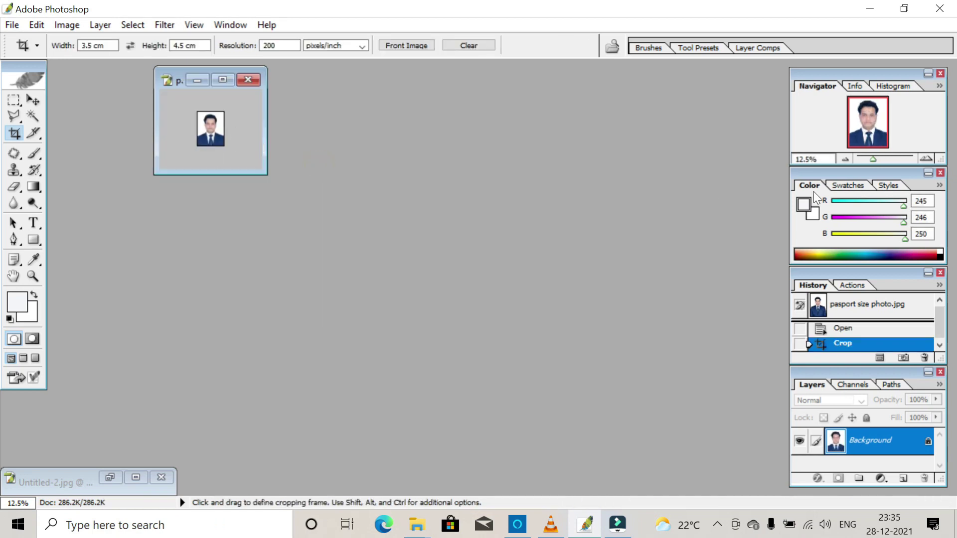
View the cropped photo at 100% and Magic Wand-select its white background.
{"action": "left_click", "coordinate": [925, 159]}
{"action": "key", "text": "ctrl+alt+0"}
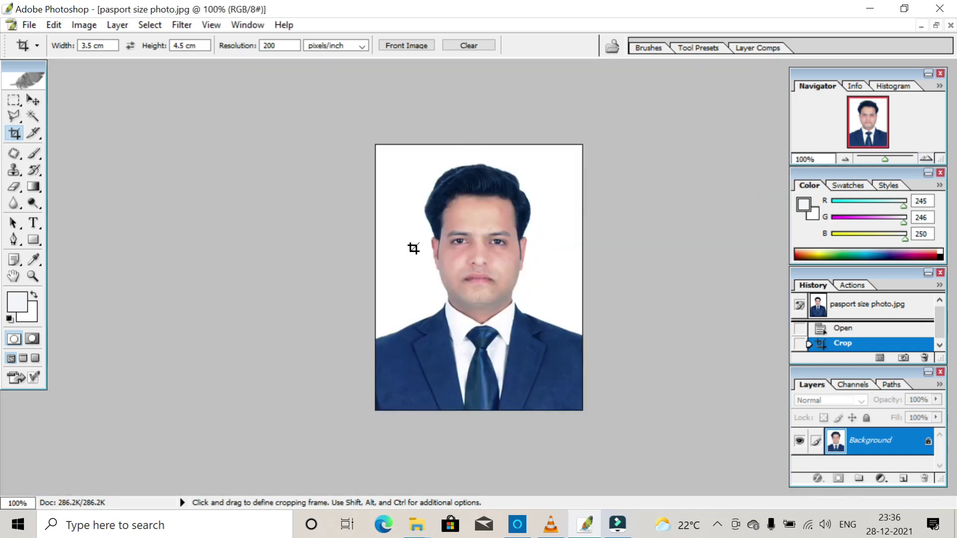
{"action": "left_click", "coordinate": [33, 118]}
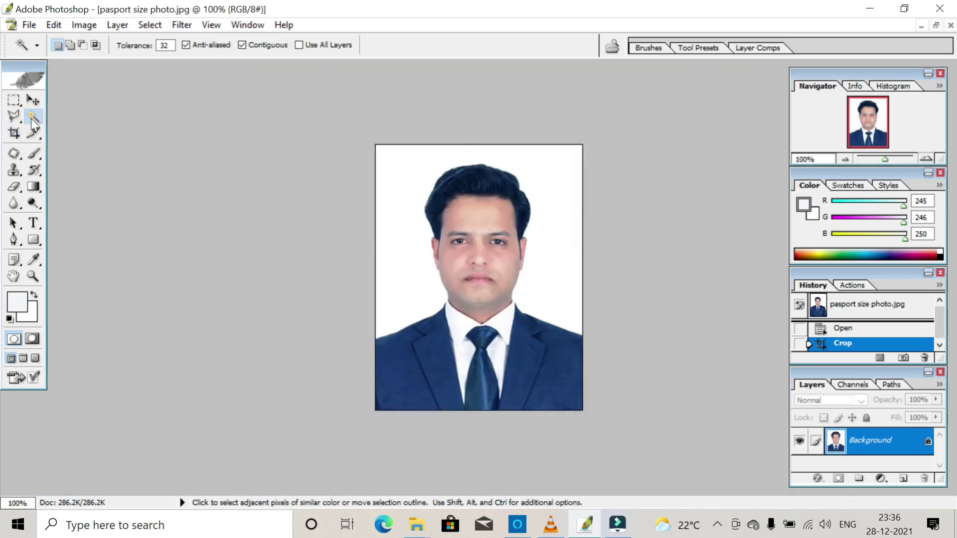
{"action": "left_click", "coordinate": [393, 169]}
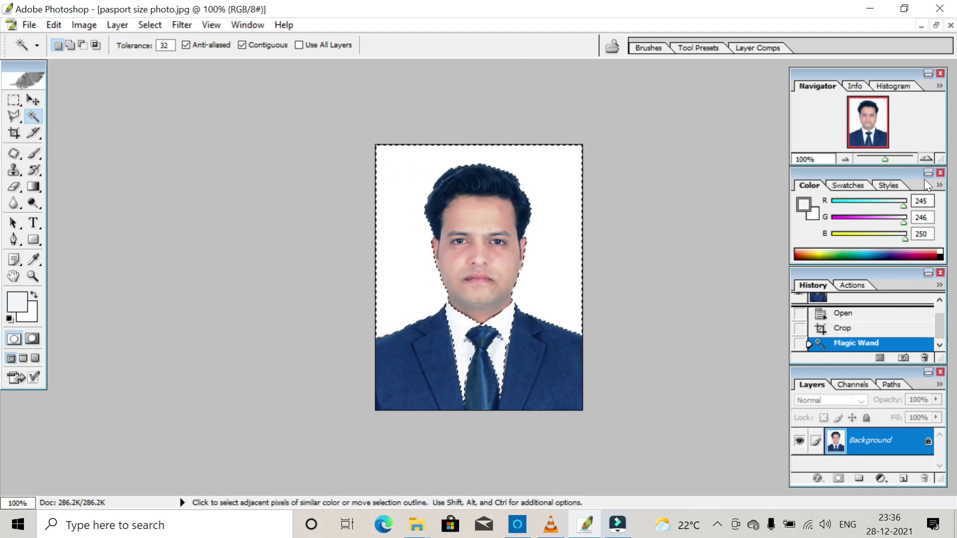
{"action": "left_click", "coordinate": [926, 159]}
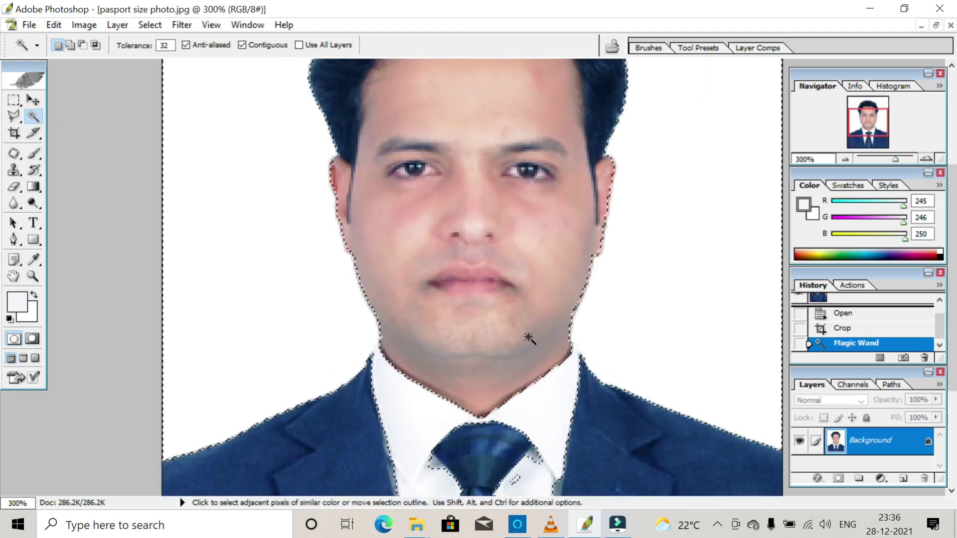
{"action": "scroll", "coordinate": [528, 337], "scroll_direction": "down", "scroll_amount": 1}
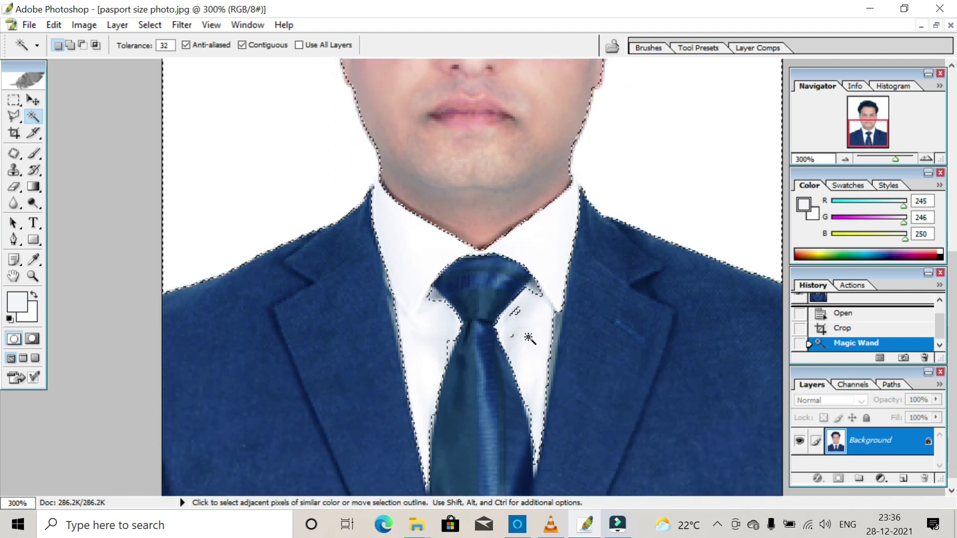
{"action": "scroll", "coordinate": [528, 338], "scroll_direction": "down", "scroll_amount": 2}
{"action": "left_click", "coordinate": [15, 116]}
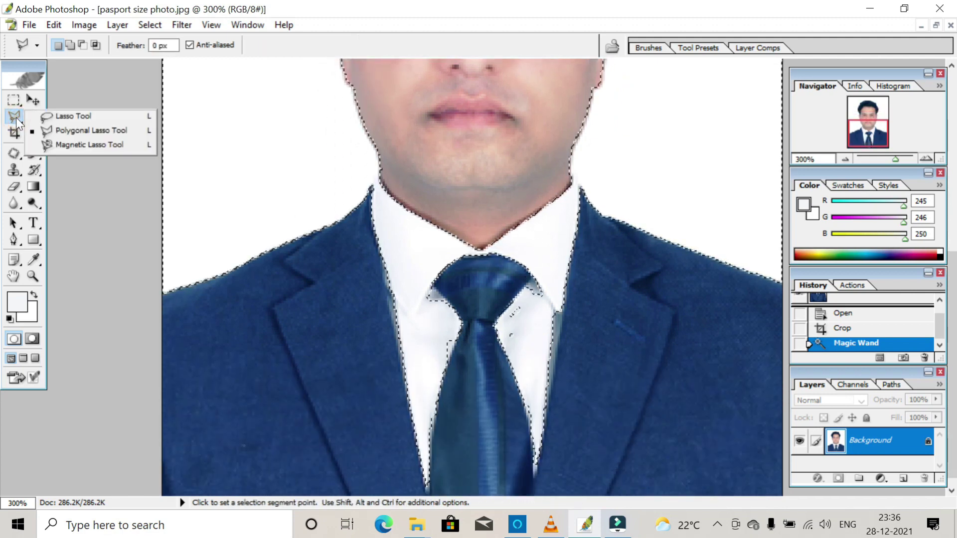
Subtract the white shirt collar from the selection with the Polygonal Lasso, then zoom to 200%.
{"action": "left_click", "coordinate": [50, 129]}
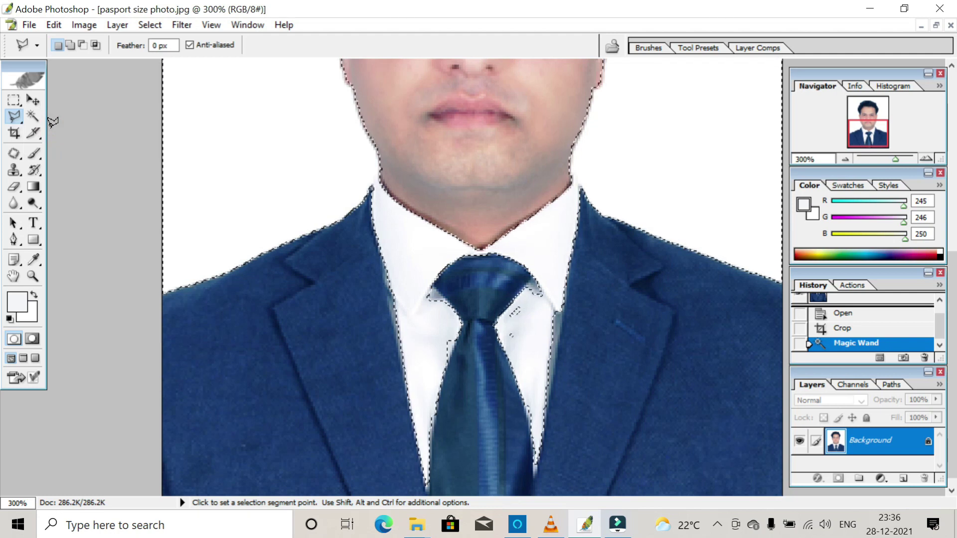
{"action": "left_click", "coordinate": [380, 173], "text": "alt"}
{"action": "mouse_move", "coordinate": [372, 182]}
{"action": "left_mouse_down"}
{"action": "mouse_move", "coordinate": [412, 482]}
{"action": "mouse_move", "coordinate": [448, 498]}
{"action": "mouse_move", "coordinate": [573, 498]}
{"action": "mouse_move", "coordinate": [618, 415]}
{"action": "left_mouse_up"}
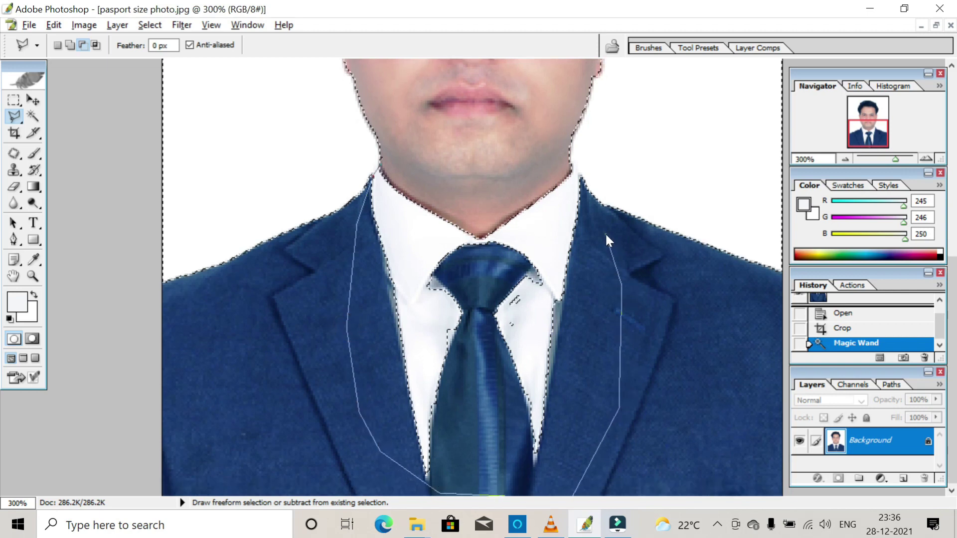
{"action": "mouse_move", "coordinate": [605, 232]}
{"action": "left_mouse_down"}
{"action": "mouse_move", "coordinate": [580, 175]}
{"action": "mouse_move", "coordinate": [521, 165]}
{"action": "mouse_move", "coordinate": [576, 185]}
{"action": "left_mouse_up"}
{"action": "left_click", "coordinate": [573, 175]}
{"action": "left_click", "coordinate": [571, 168]}
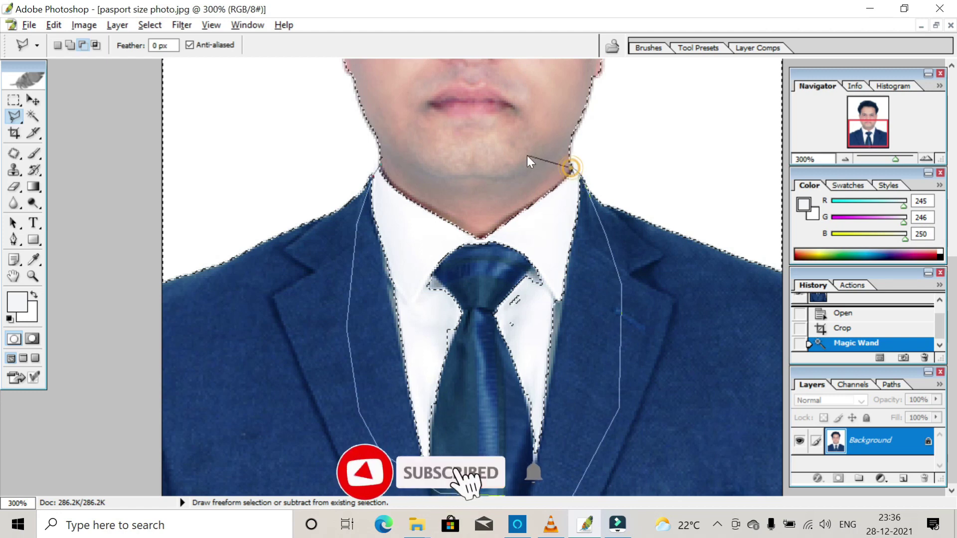
{"action": "left_click", "coordinate": [390, 160]}
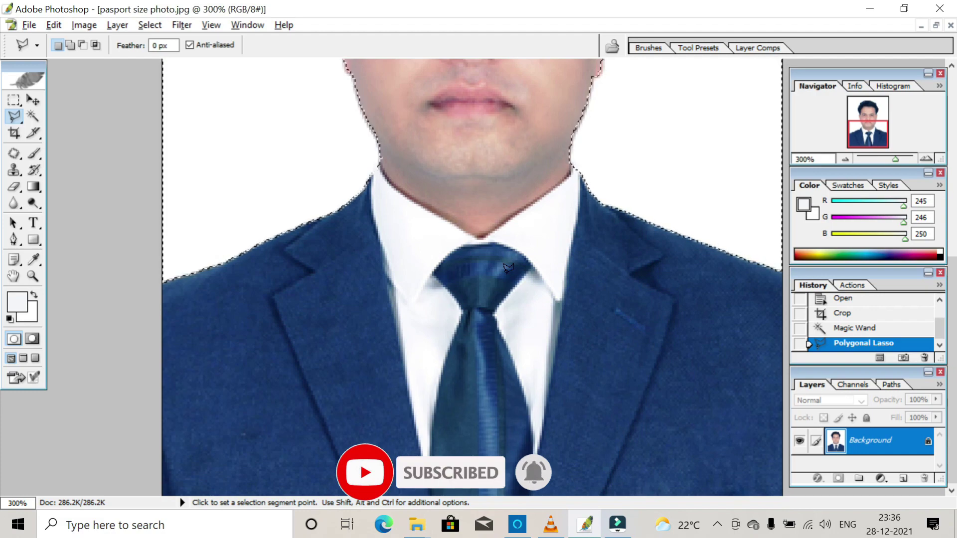
{"action": "scroll", "coordinate": [508, 268], "scroll_direction": "up", "scroll_amount": 1}
{"action": "scroll", "coordinate": [508, 268], "scroll_direction": "up", "scroll_amount": 3}
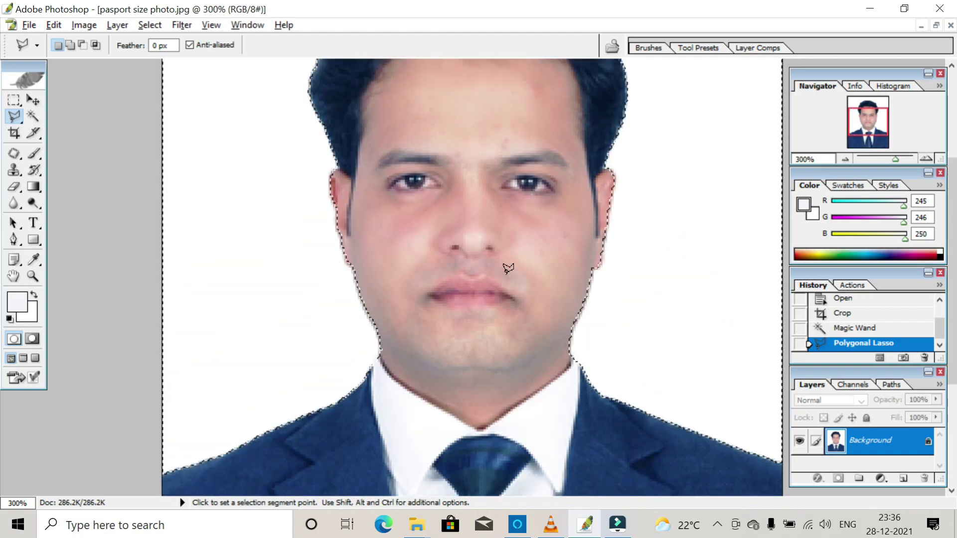
{"action": "scroll", "coordinate": [509, 268], "scroll_direction": "up", "scroll_amount": 1}
{"action": "scroll", "coordinate": [698, 239], "scroll_direction": "up", "scroll_amount": 2}
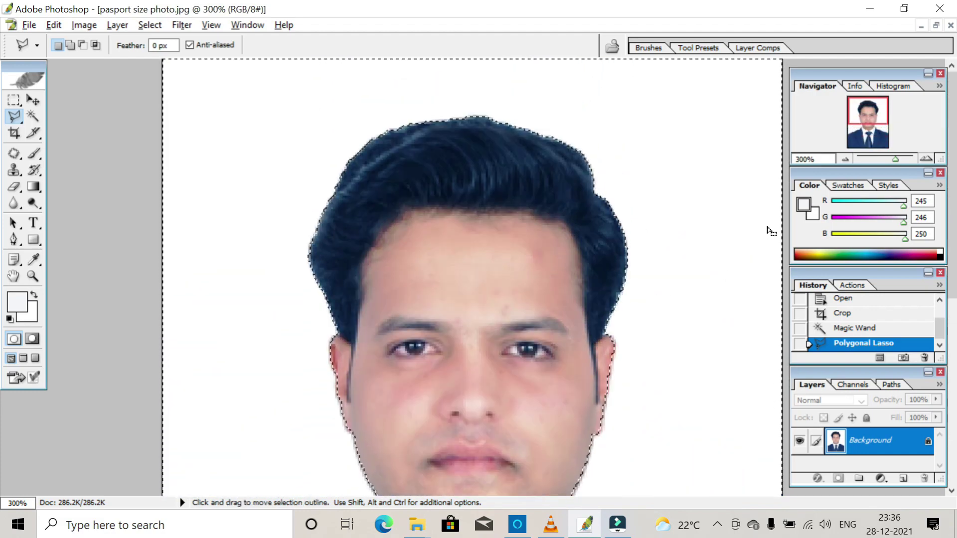
{"action": "left_click", "coordinate": [842, 160]}
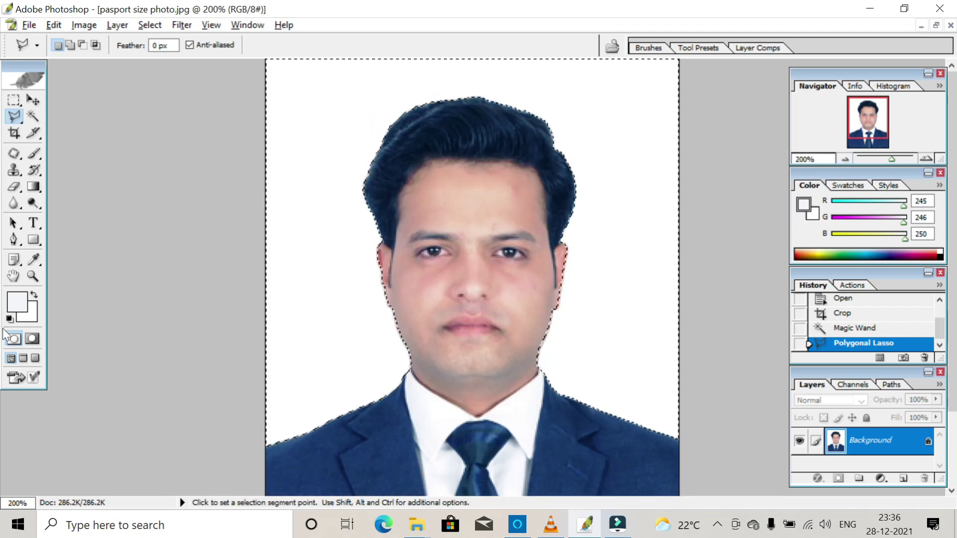
Set the foreground colour to bright blue 00A2FF.
{"action": "left_click", "coordinate": [17, 302]}
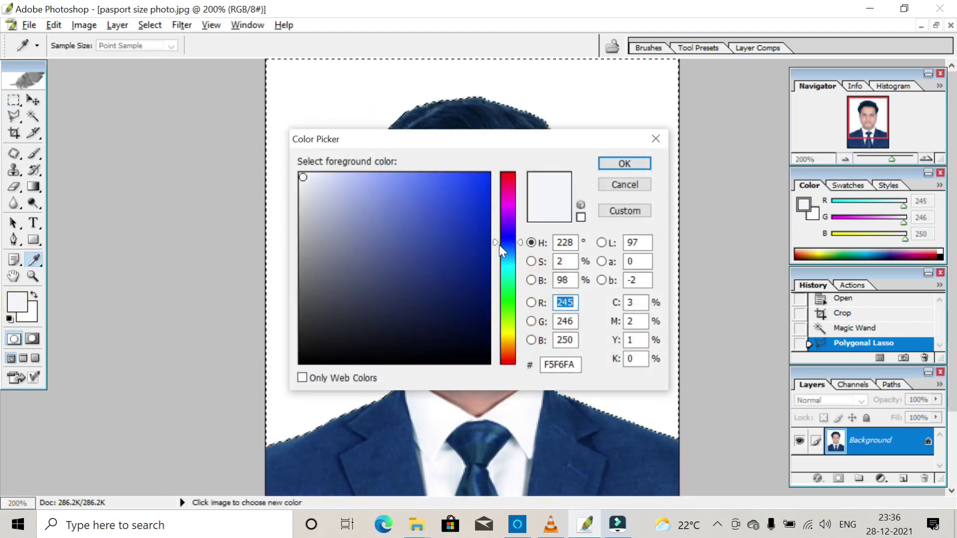
{"action": "left_click", "coordinate": [408, 182]}
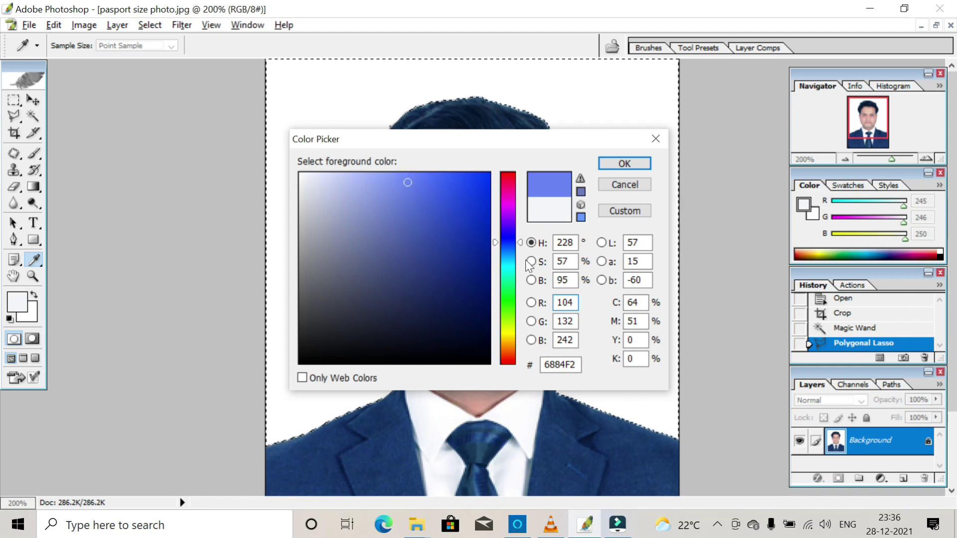
{"action": "left_click_drag", "start_coordinate": [520, 243], "coordinate": [521, 257]}
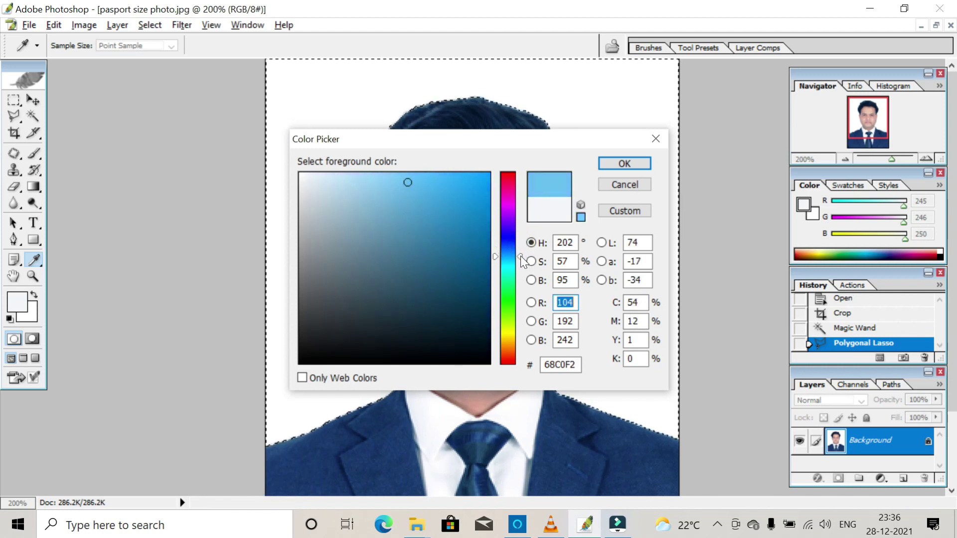
{"action": "left_click_drag", "start_coordinate": [482, 181], "coordinate": [489, 173]}
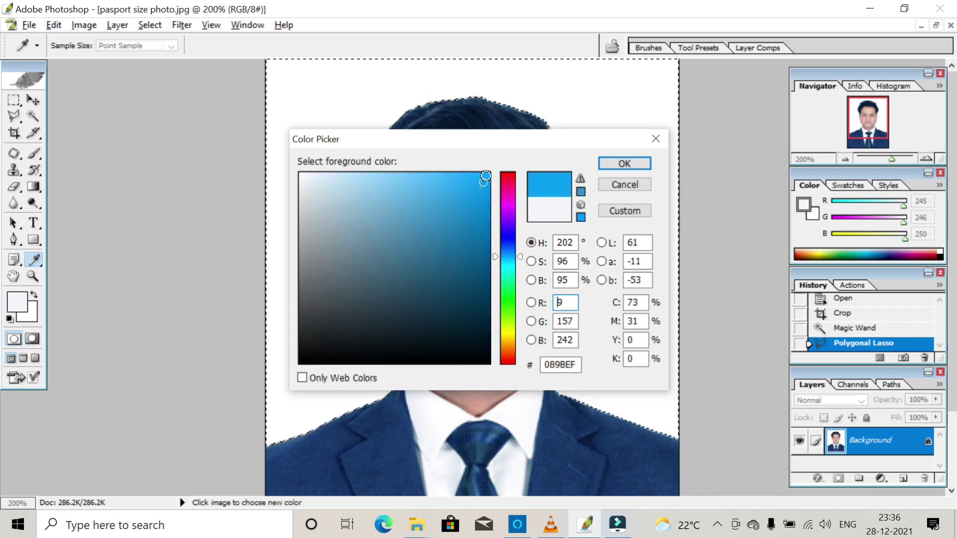
{"action": "left_click", "coordinate": [624, 164]}
Fill the selected background with the blue, deselect, and view at 100%.
{"action": "key", "text": "l"}
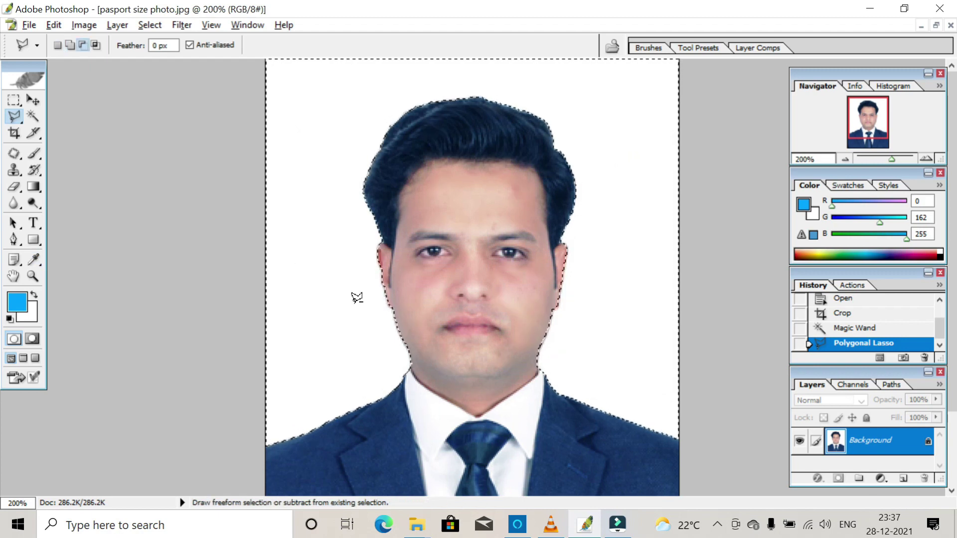
{"action": "left_click", "coordinate": [39, 100]}
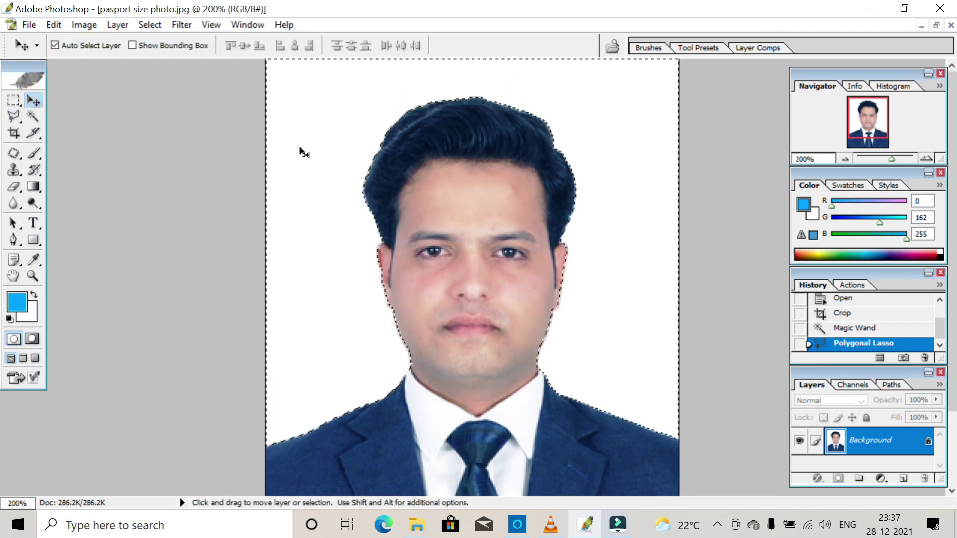
{"action": "key", "text": "alt+BackSpace"}
{"action": "key", "text": "ctrl+d"}
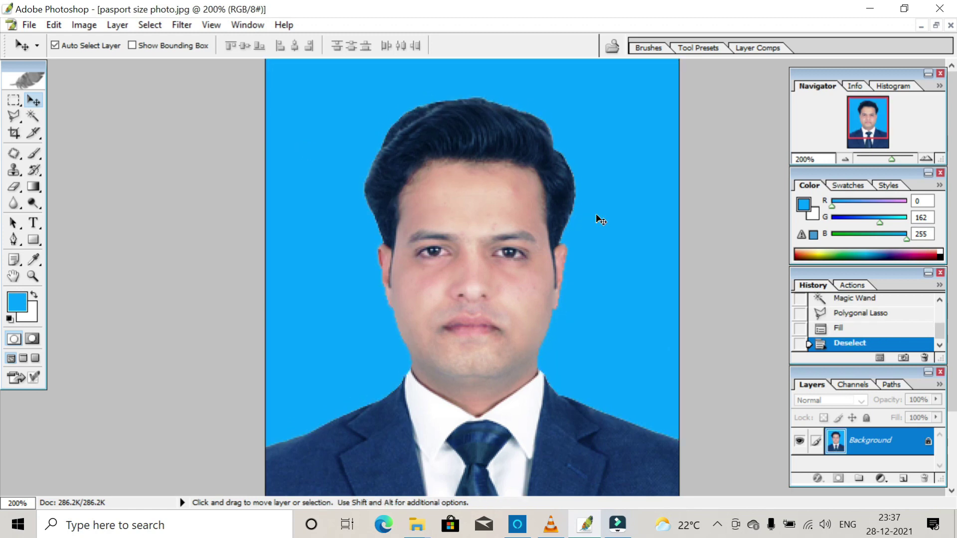
{"action": "left_click", "coordinate": [846, 158]}
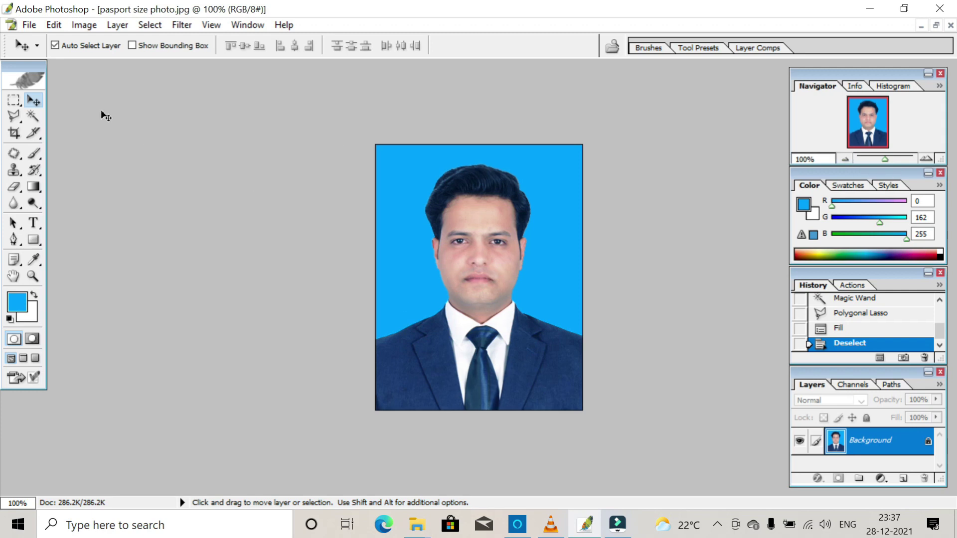
Start a new A4 (210 × 297 mm) document with resolution 200 pixels/inch.
{"action": "left_click", "coordinate": [31, 28]}
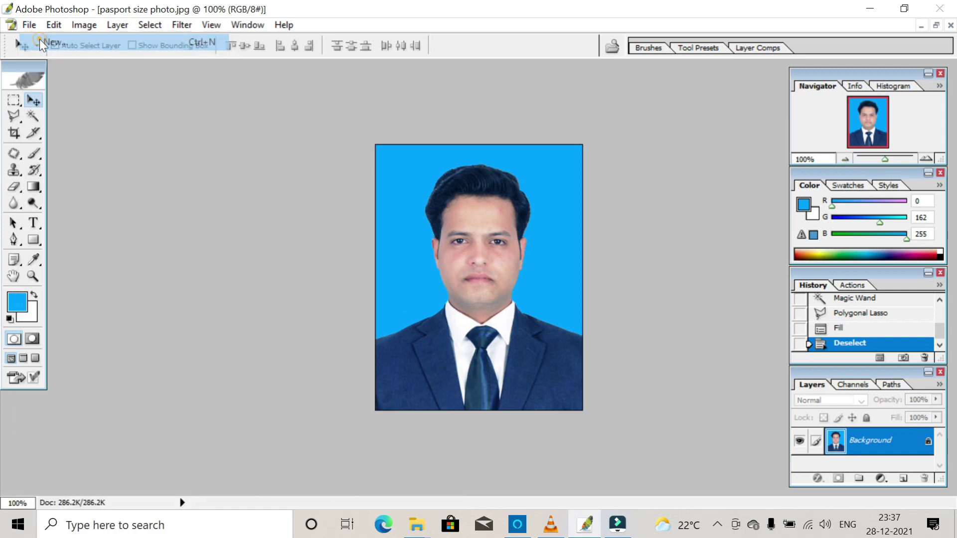
{"action": "left_click", "coordinate": [408, 147]}
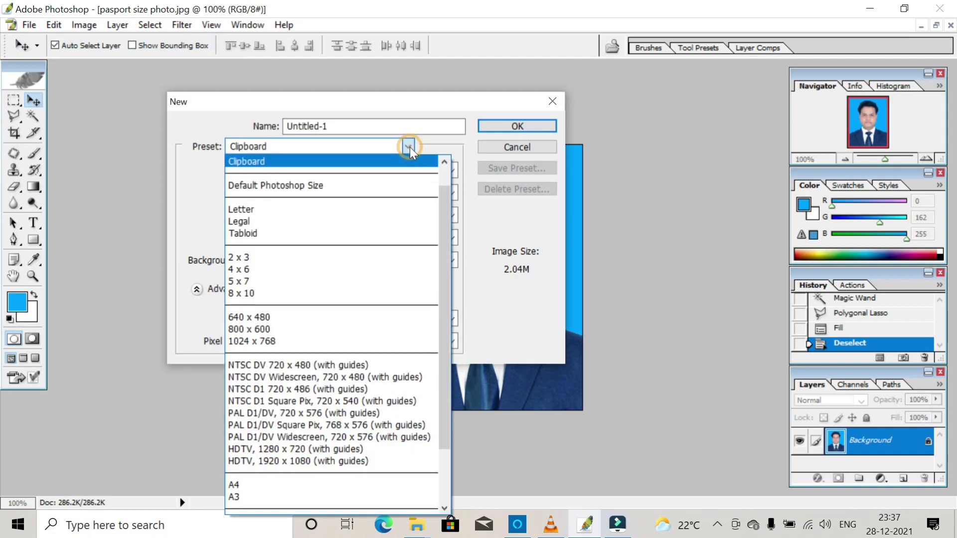
{"action": "left_click", "coordinate": [262, 485]}
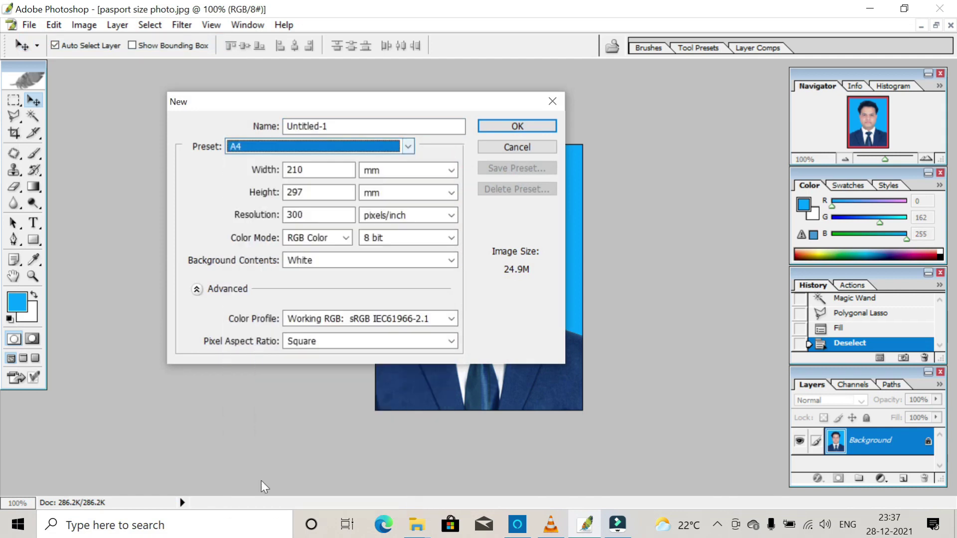
{"action": "double_click", "coordinate": [296, 215]}
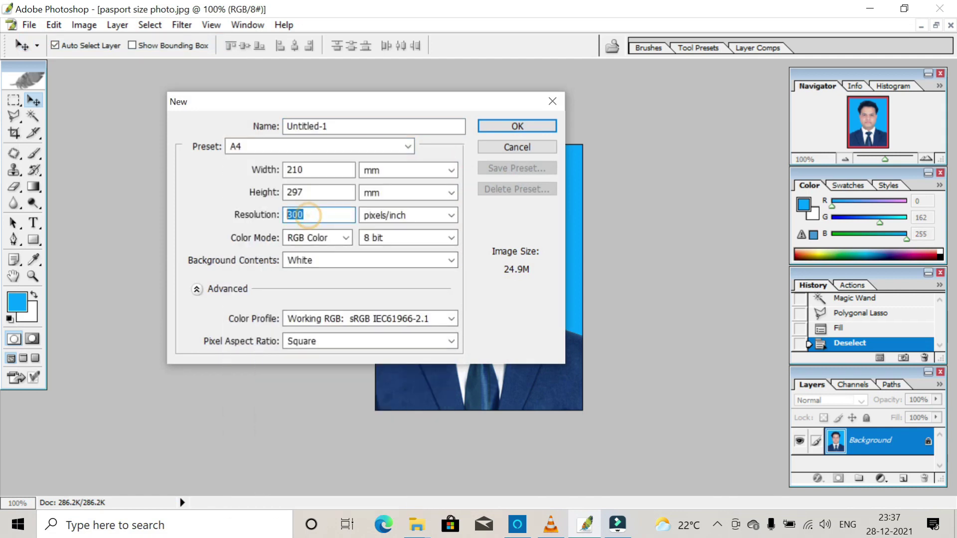
{"action": "type", "text": "200"}
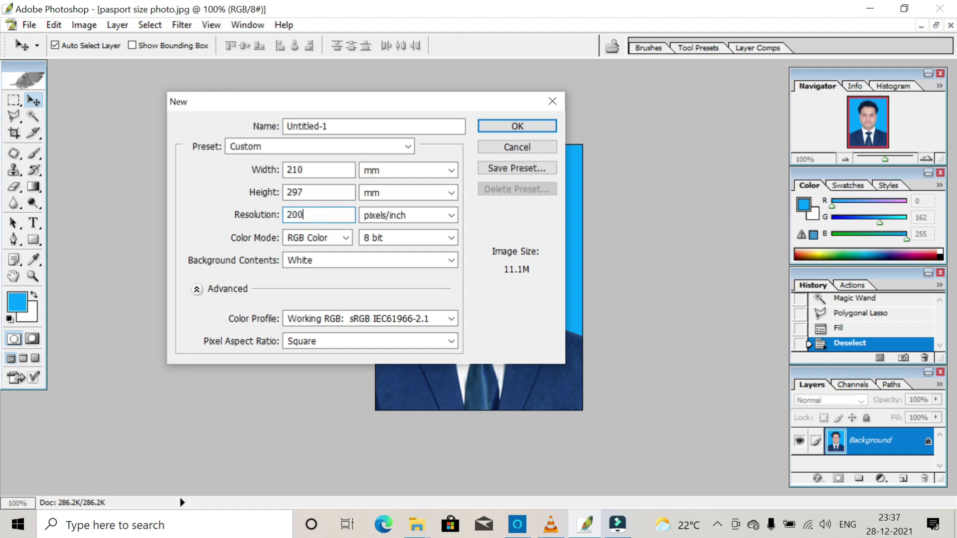
Create the blank A4 document and drag a copy of the passport photo to its top-left.
{"action": "left_click", "coordinate": [499, 127]}
{"action": "left_click", "coordinate": [935, 24]}
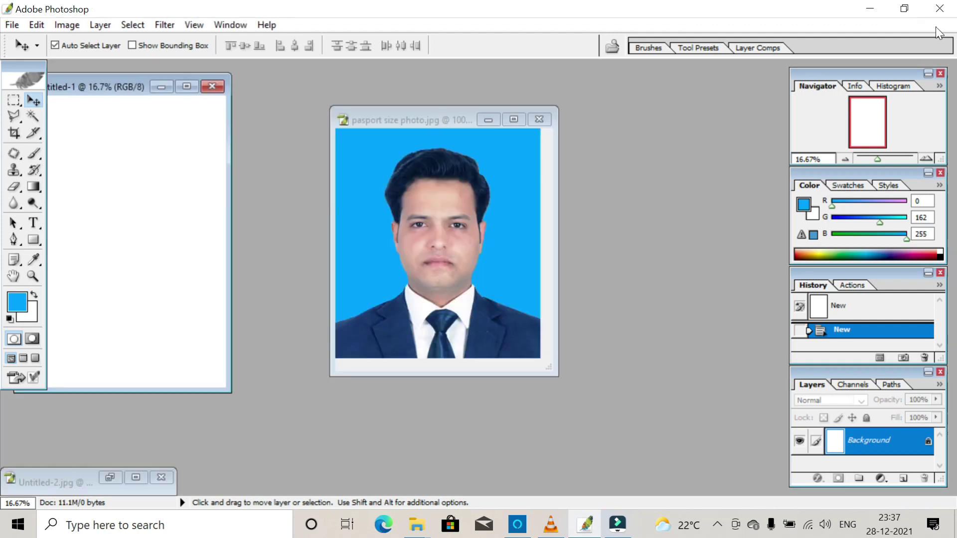
{"action": "left_click_drag", "start_coordinate": [119, 80], "coordinate": [166, 100]}
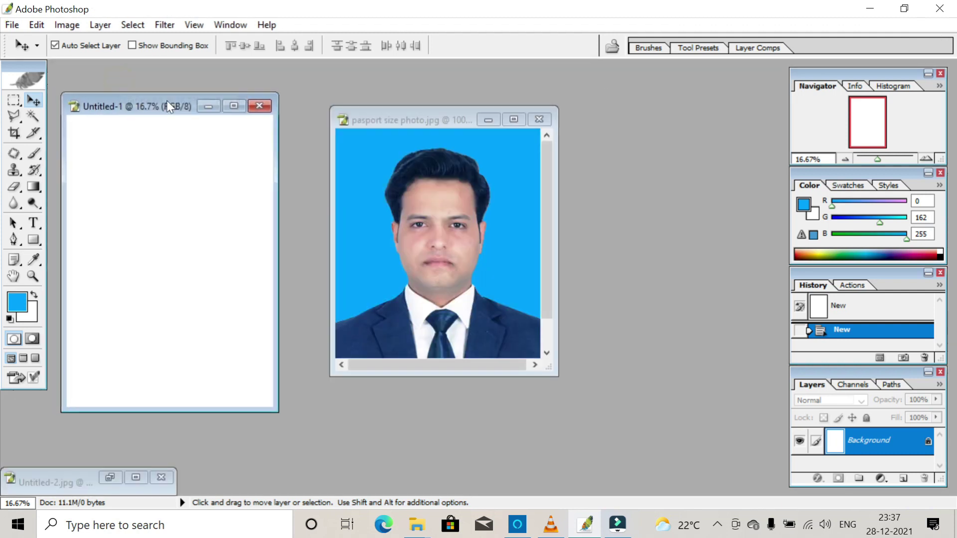
{"action": "left_click", "coordinate": [434, 187]}
{"action": "left_click_drag", "start_coordinate": [435, 201], "coordinate": [219, 207]}
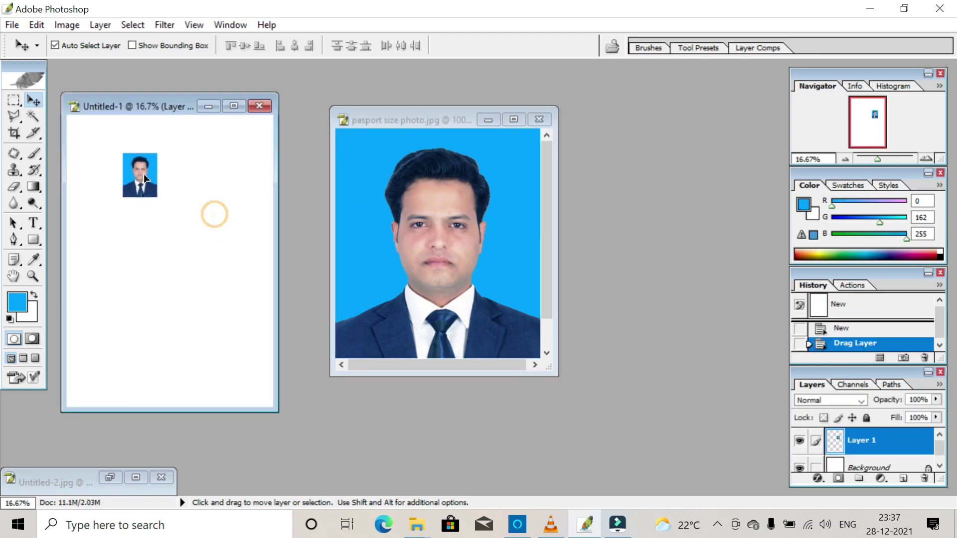
{"action": "left_click_drag", "start_coordinate": [146, 170], "coordinate": [112, 152]}
{"action": "left_click", "coordinate": [234, 106]}
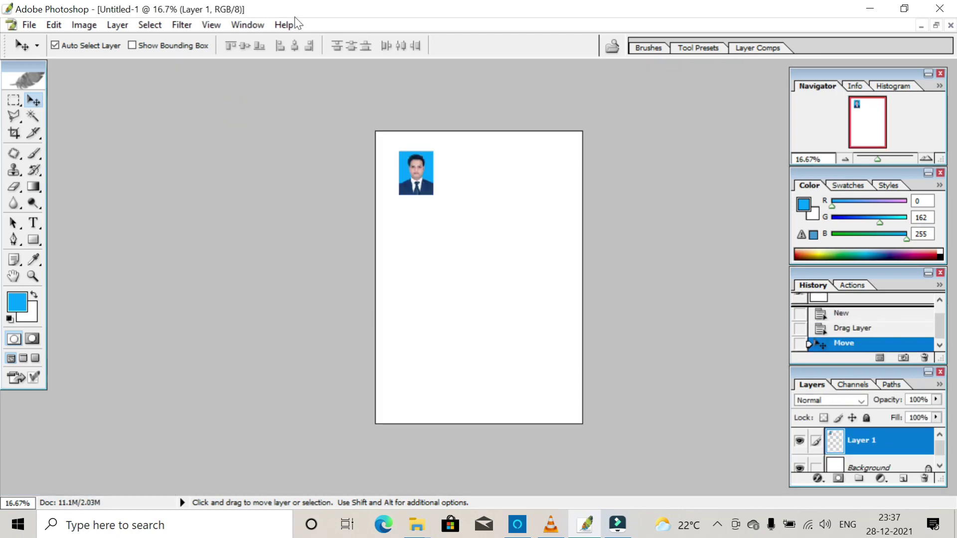
Fit the A4 page on screen, zoom to 33.3%, and open the Edit menu.
{"action": "left_click", "coordinate": [211, 25]}
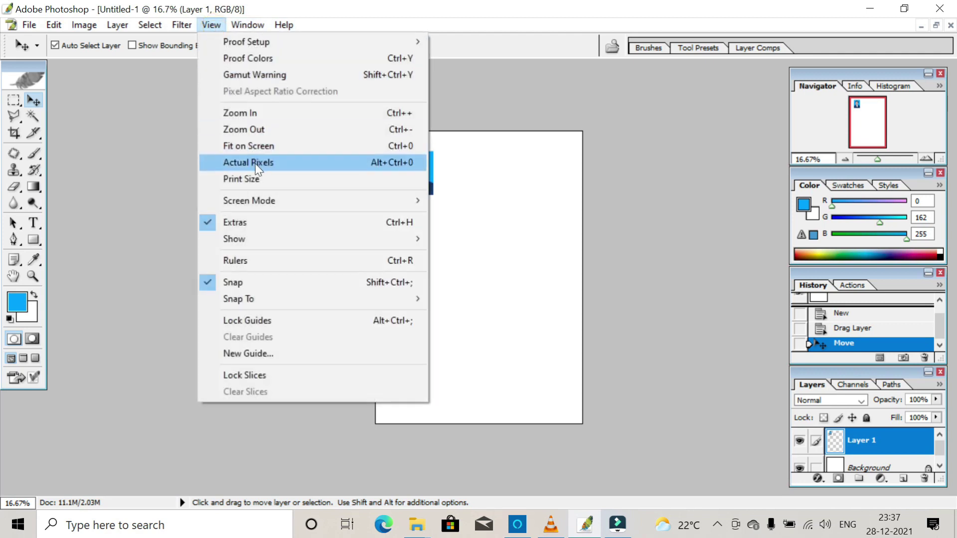
{"action": "left_click", "coordinate": [256, 146]}
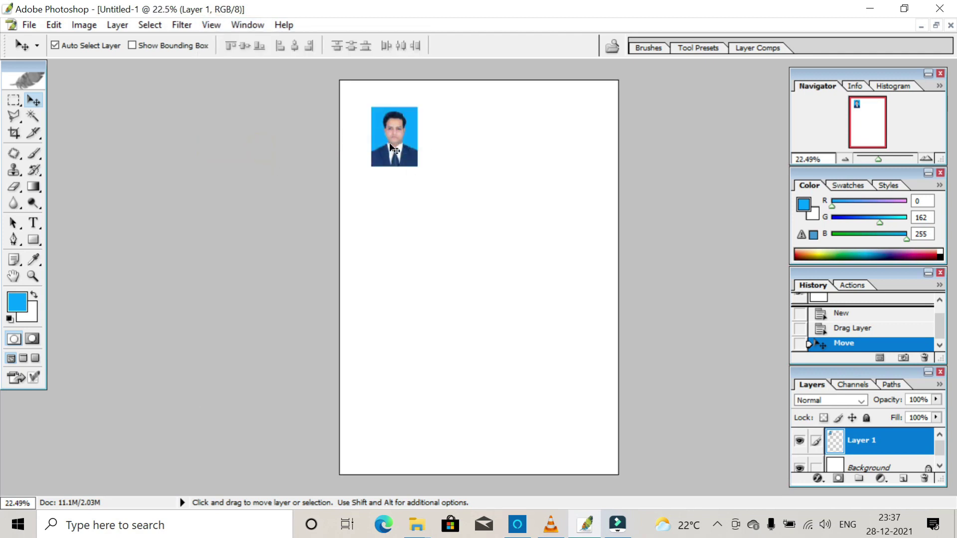
{"action": "left_click", "coordinate": [926, 161]}
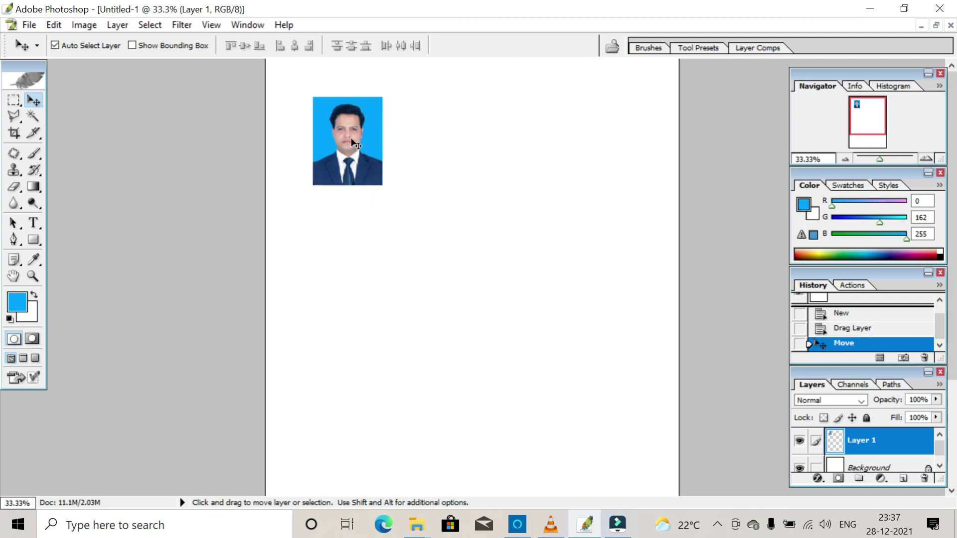
{"action": "left_click", "coordinate": [57, 26]}
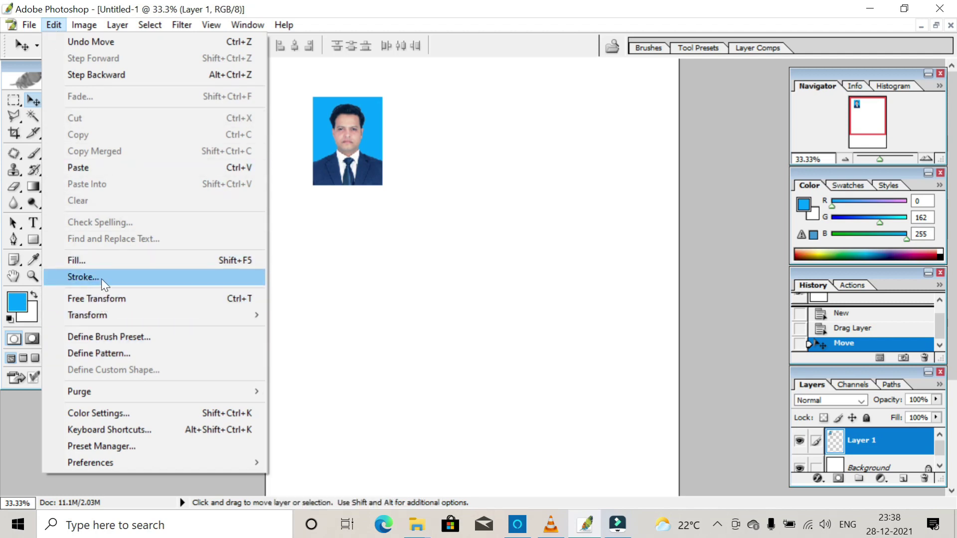
Outline the photo layer with a 2 px black centre stroke and reset default colours.
{"action": "left_click", "coordinate": [101, 278]}
{"action": "left_click", "coordinate": [436, 225]}
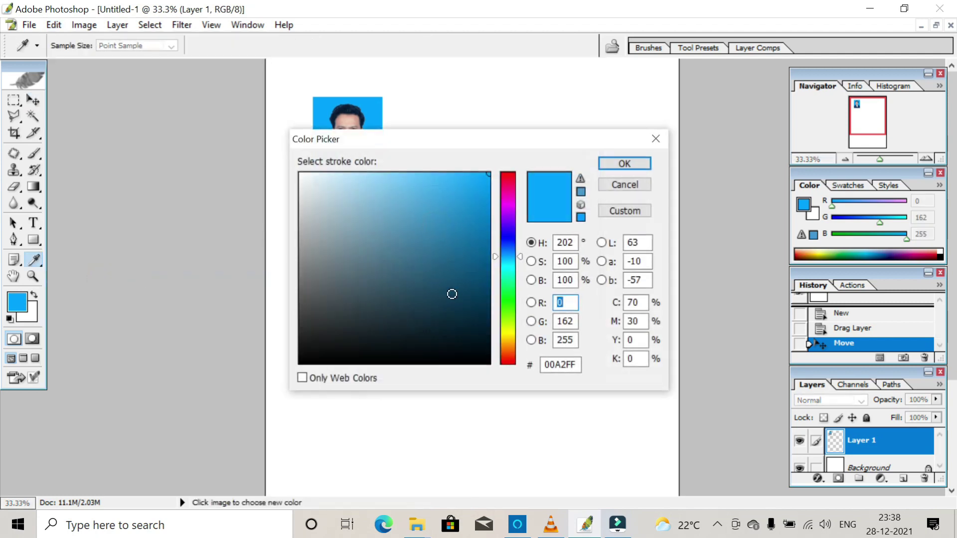
{"action": "left_click_drag", "start_coordinate": [450, 293], "coordinate": [504, 399]}
{"action": "left_click", "coordinate": [623, 164]}
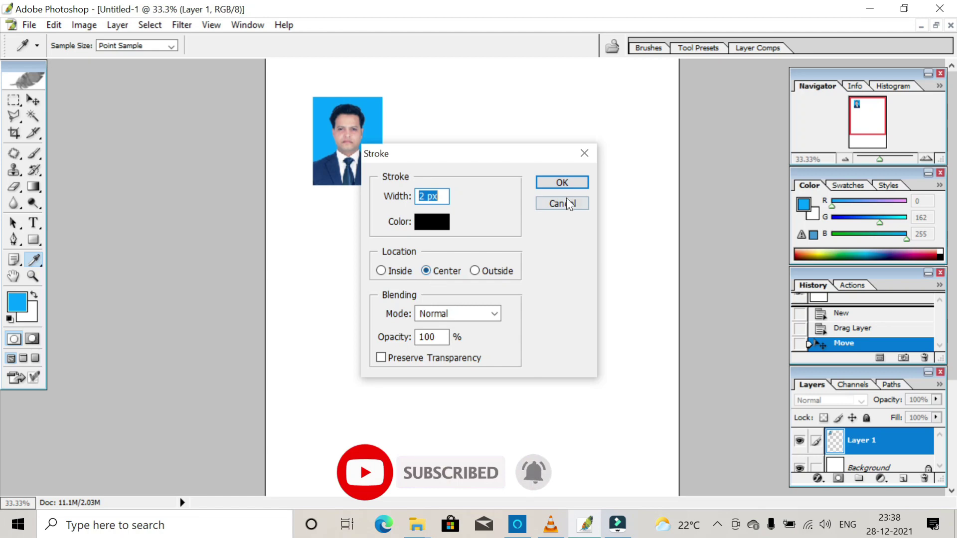
{"action": "left_click", "coordinate": [570, 181]}
{"action": "key", "text": "d"}
{"action": "key", "text": "v"}
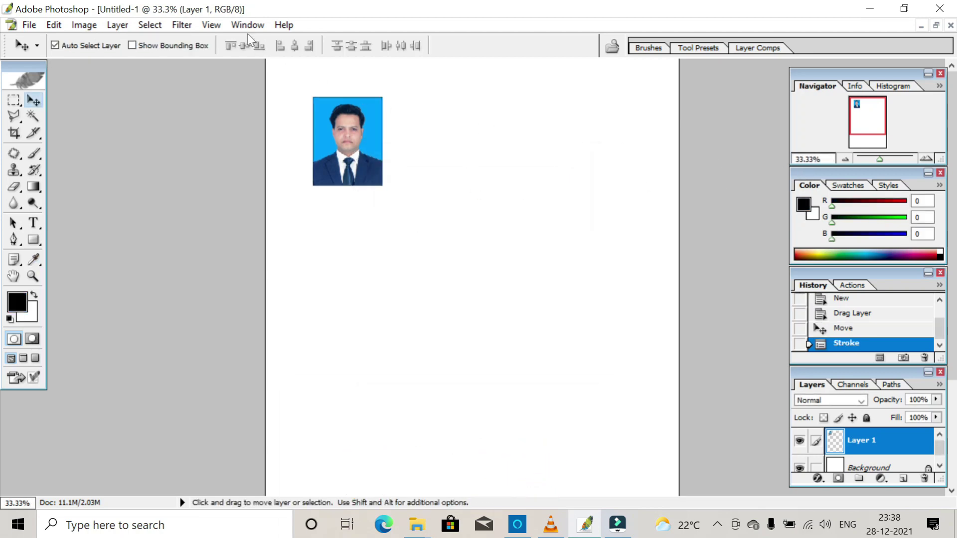
{"action": "left_click", "coordinate": [211, 25]}
Fit the page on screen and place the photo just inside the top-left corner.
{"action": "left_click", "coordinate": [249, 146]}
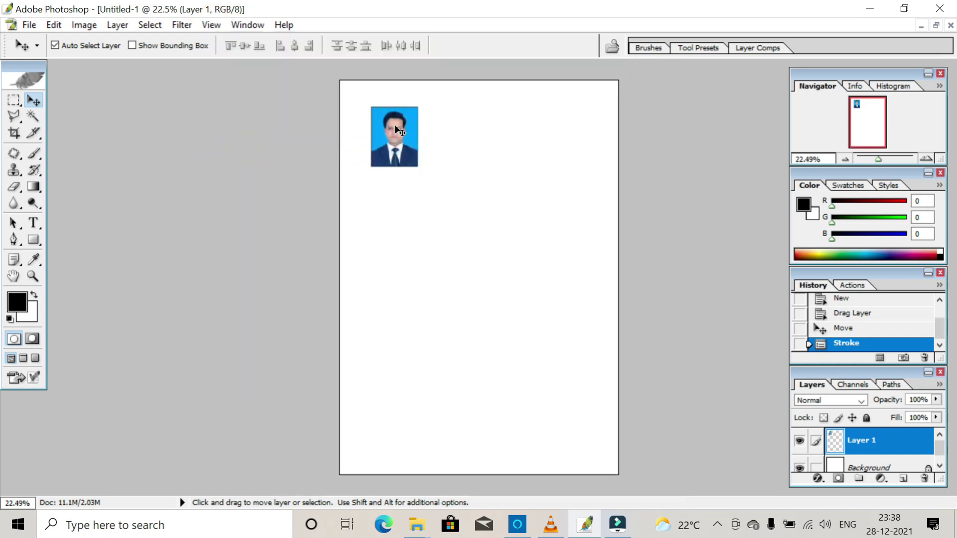
{"action": "left_click_drag", "start_coordinate": [393, 129], "coordinate": [364, 109]}
{"action": "left_click", "coordinate": [365, 106]}
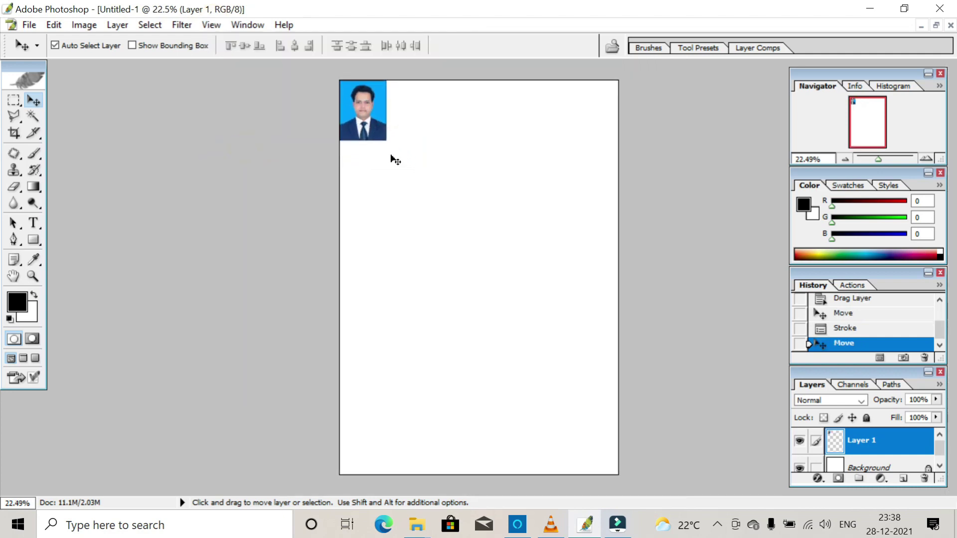
{"action": "key", "text": "shift+Right"}
{"action": "key", "text": "shift+Right"}
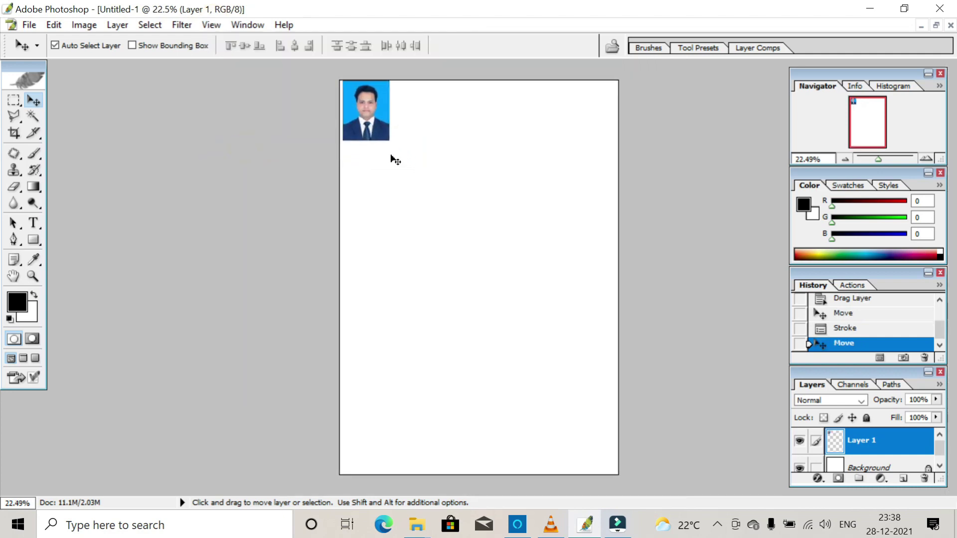
{"action": "key", "text": "shift+Right"}
{"action": "key", "text": "shift+Right"}
{"action": "key", "text": "shift+Right"}
{"action": "key", "text": "shift+Right"}
{"action": "key", "text": "shift+Down"}
{"action": "key", "text": "shift+Down"}
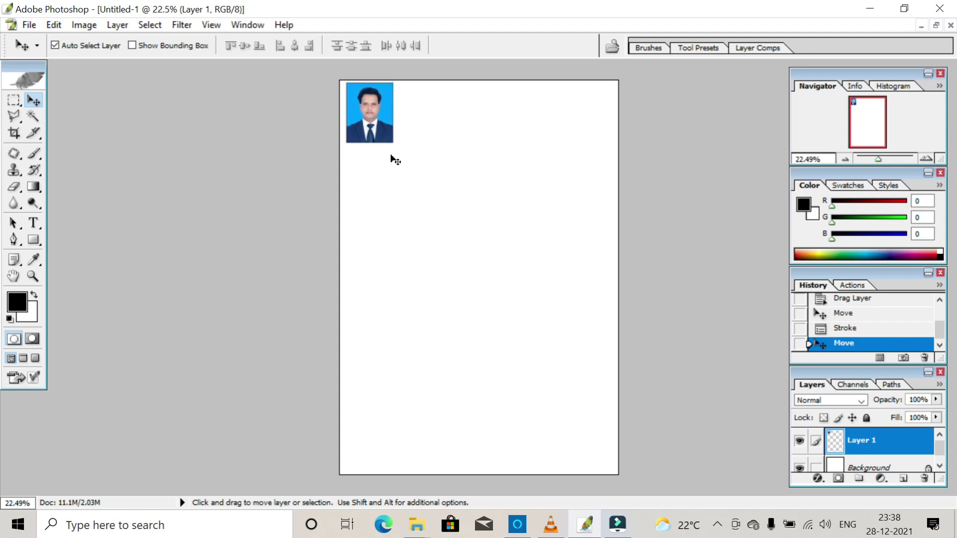
{"action": "key", "text": "shift+Down"}
{"action": "key", "text": "shift+Down"}
{"action": "key", "text": "shift+Down"}
{"action": "key", "text": "shift+Down"}
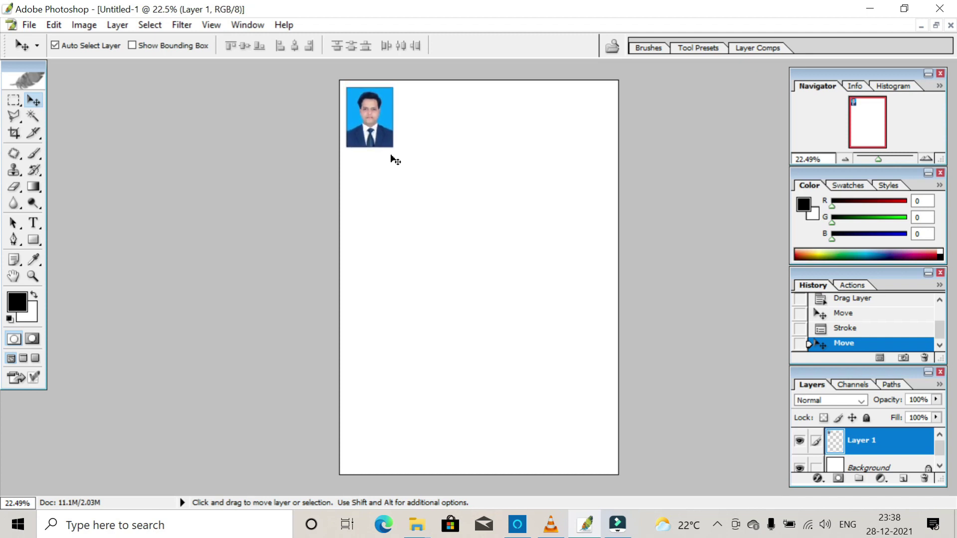
Alt+Shift-drag copies across the top and nudge the fourth and fifth photos to even spacing.
{"action": "key", "text": "alt"}
{"action": "key", "text": "shift"}
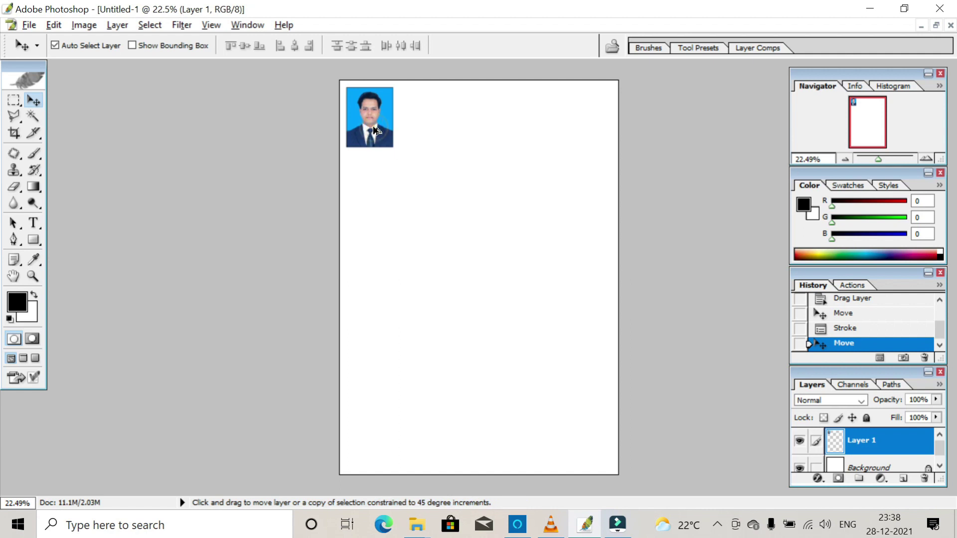
{"action": "left_click_drag", "start_coordinate": [373, 130], "coordinate": [591, 148]}
{"action": "left_click", "coordinate": [542, 127]}
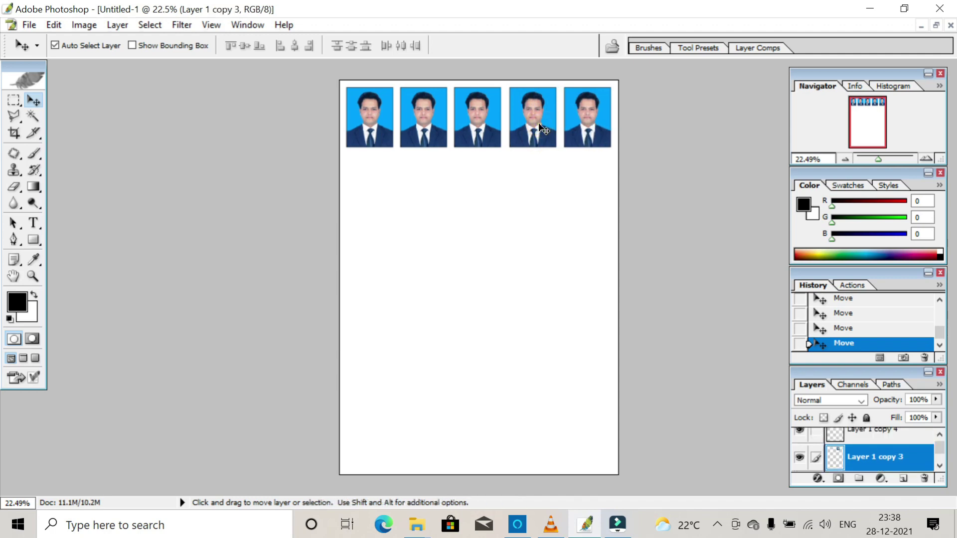
{"action": "key", "text": "Left"}
{"action": "left_click", "coordinate": [577, 133]}
{"action": "key", "text": "Left"}
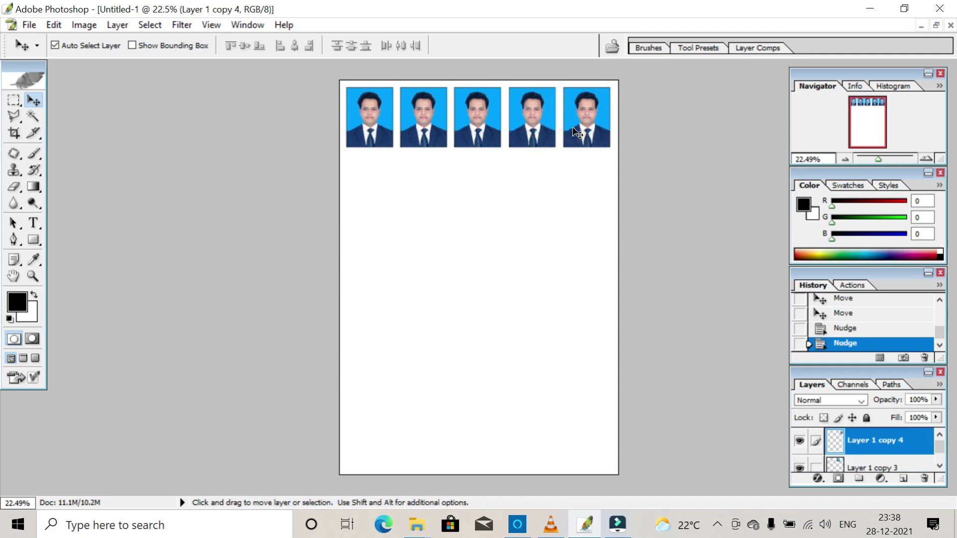
{"action": "left_click", "coordinate": [528, 133]}
{"action": "key", "text": "Left"}
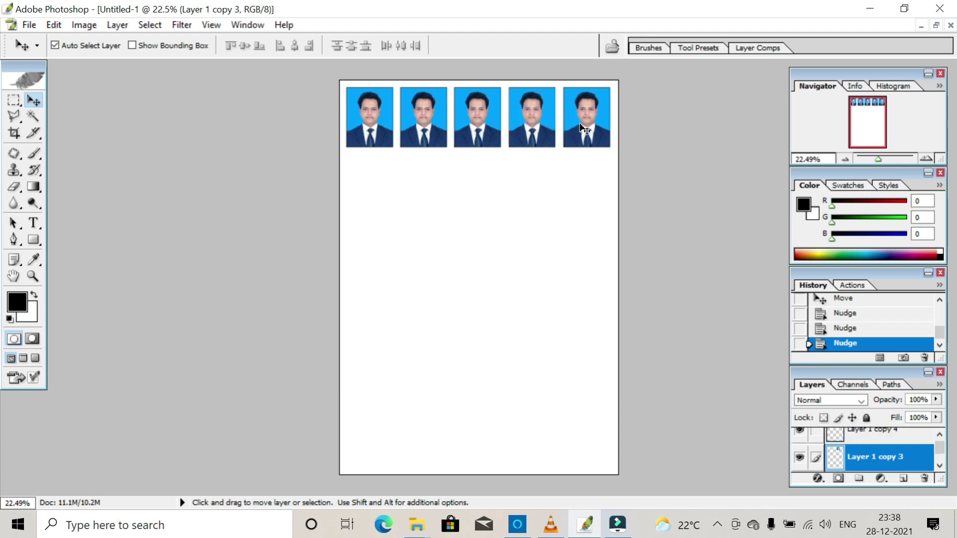
{"action": "left_click", "coordinate": [582, 128]}
{"action": "key", "text": "Left"}
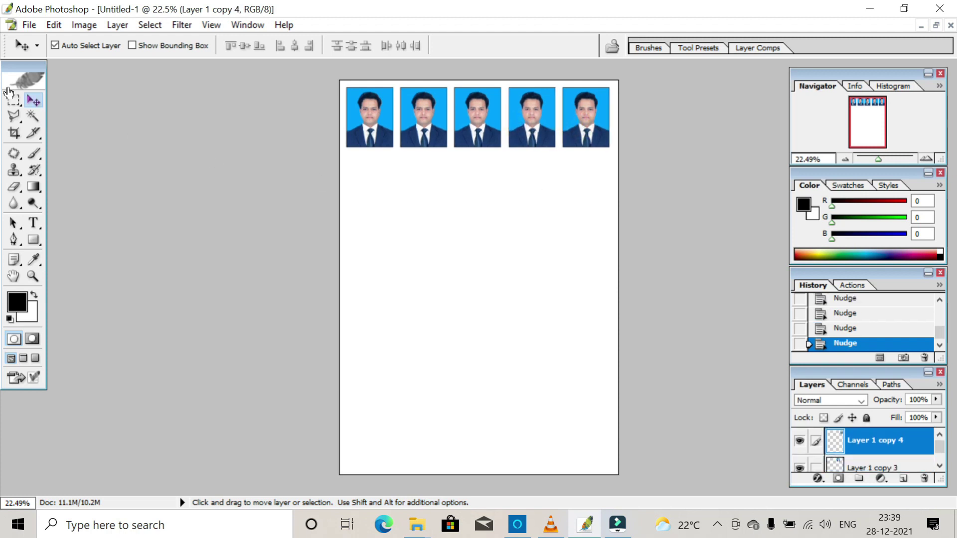
{"action": "left_click", "coordinate": [15, 100]}
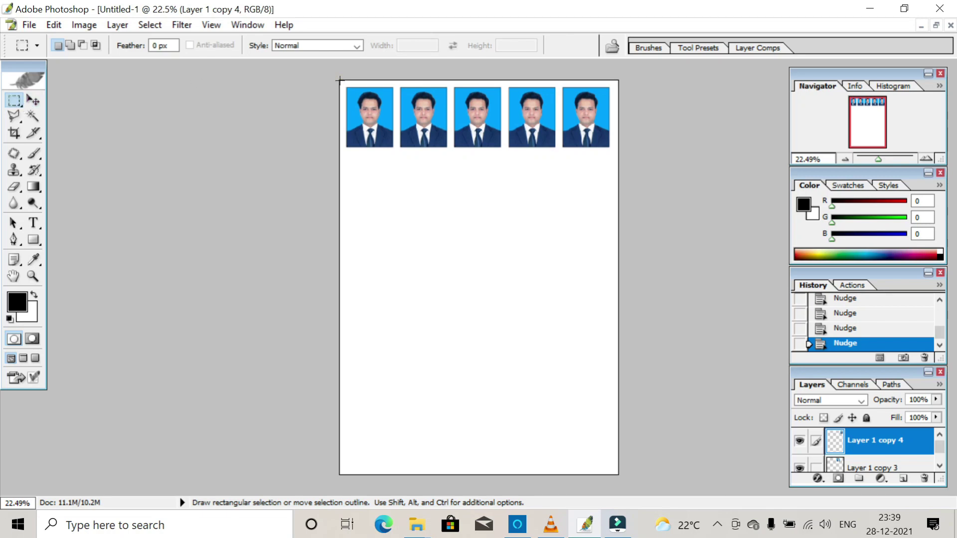
Copy Merged the top row of photos and paste it as a second row beneath.
{"action": "left_click_drag", "start_coordinate": [340, 80], "coordinate": [617, 157]}
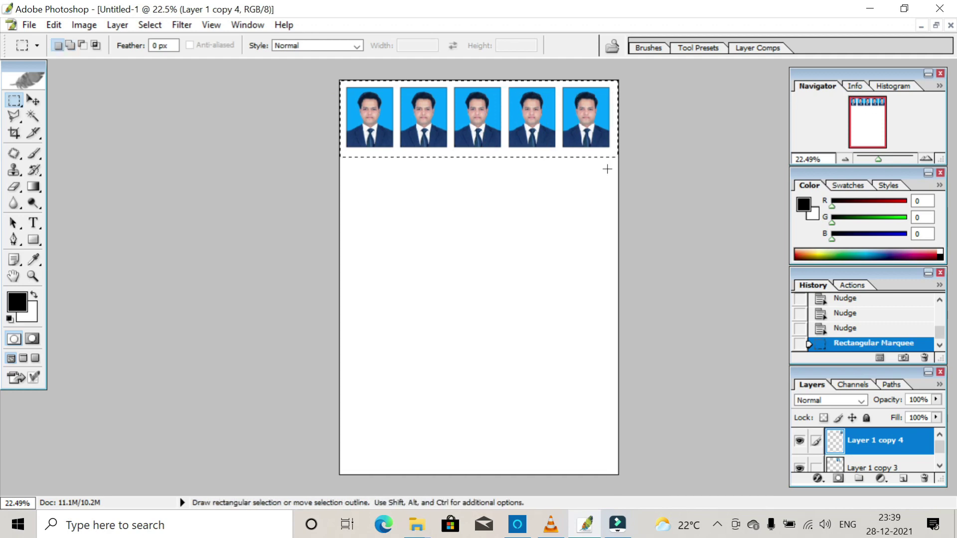
{"action": "key", "text": "ctrl+shift+c"}
{"action": "left_click", "coordinate": [607, 170]}
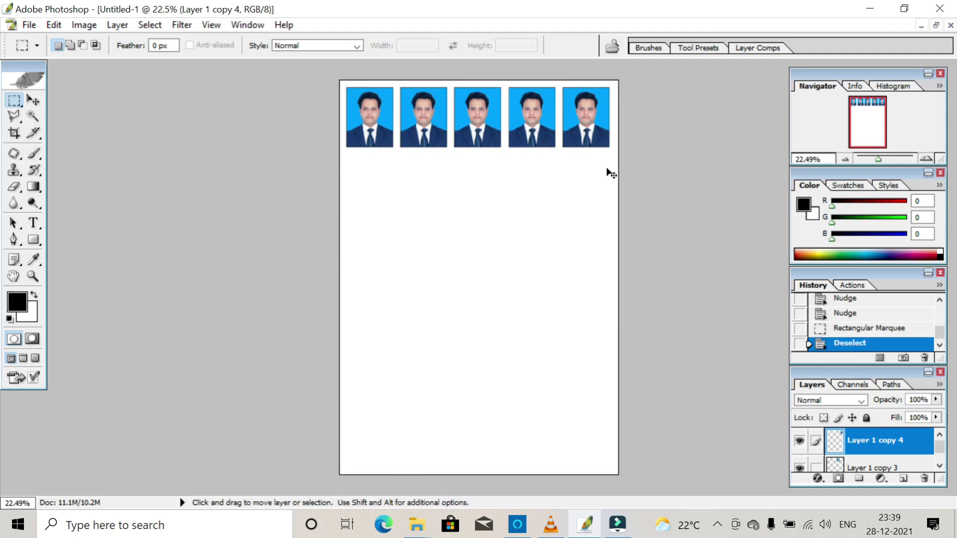
{"action": "key", "text": "ctrl+v"}
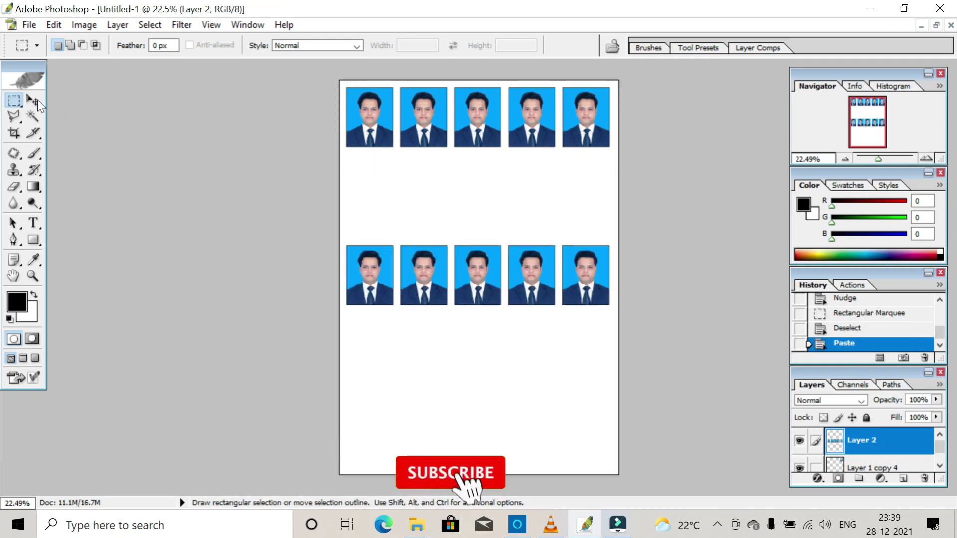
{"action": "left_click", "coordinate": [34, 100]}
{"action": "left_click_drag", "start_coordinate": [469, 275], "coordinate": [469, 189]}
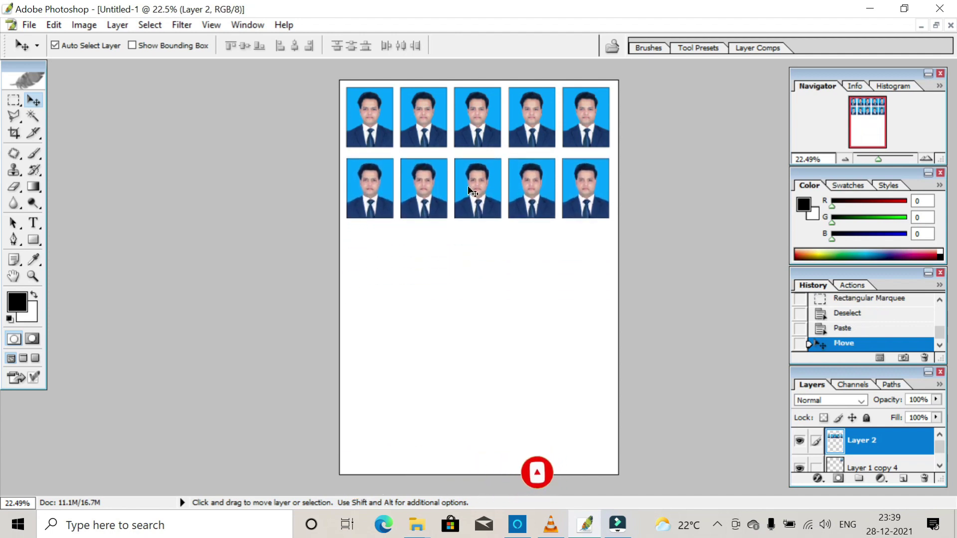
Paste further copies of the row and drag them down to complete five rows.
{"action": "key", "text": "ctrl+v"}
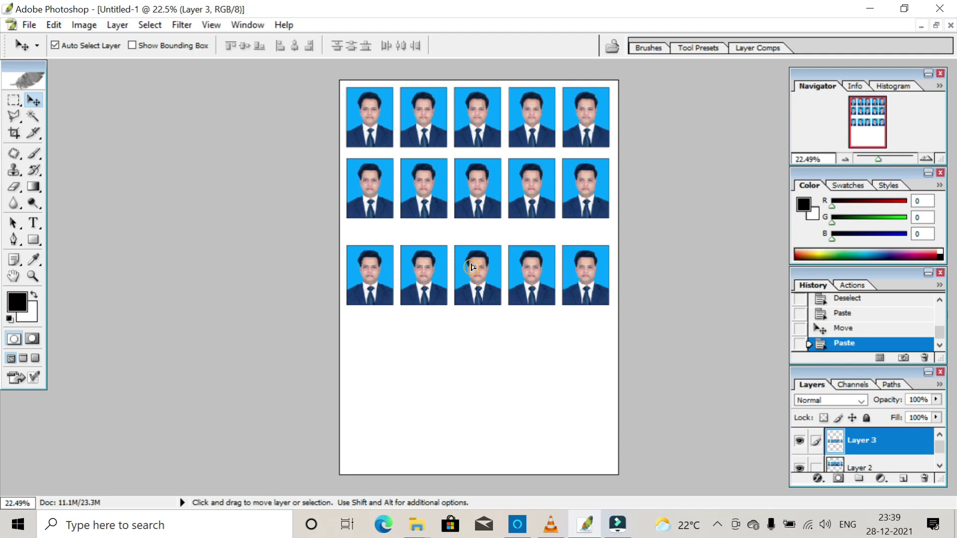
{"action": "mouse_move", "coordinate": [472, 269]}
{"action": "left_mouse_down"}
{"action": "mouse_move", "coordinate": [472, 255]}
{"action": "mouse_move", "coordinate": [477, 336]}
{"action": "left_mouse_up"}
{"action": "key", "text": "ctrl+v"}
{"action": "key", "text": "ctrl+v"}
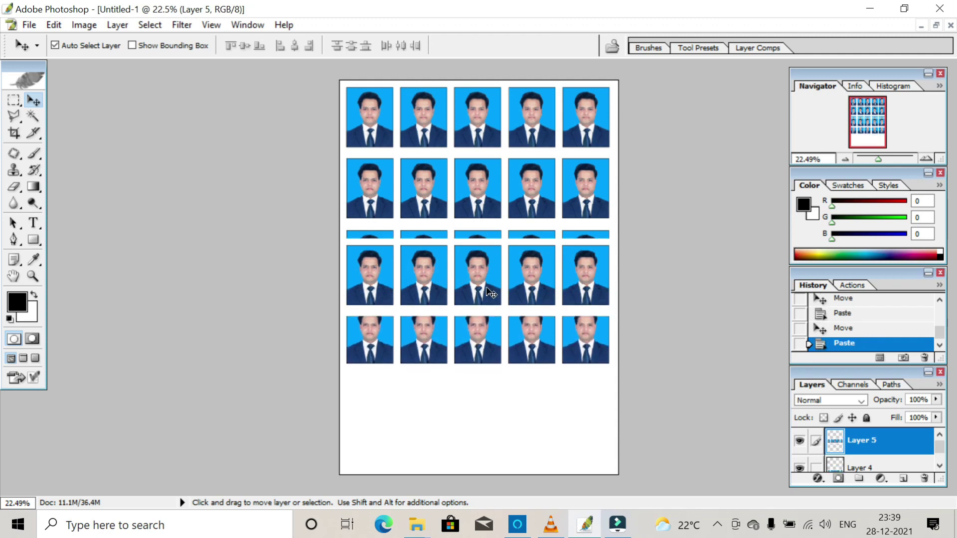
{"action": "left_click_drag", "start_coordinate": [490, 293], "coordinate": [489, 413]}
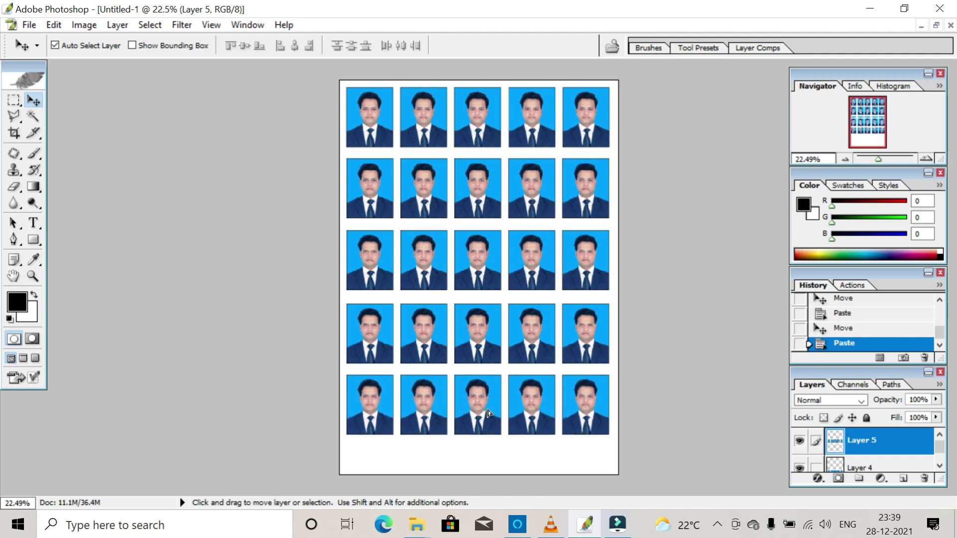
{"action": "left_click_drag", "start_coordinate": [487, 412], "coordinate": [489, 413]}
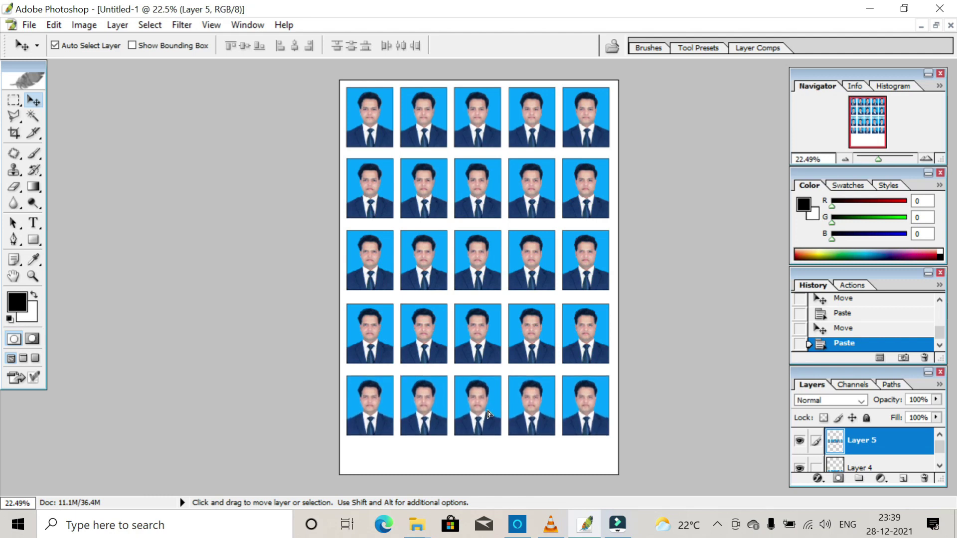
{"action": "left_click", "coordinate": [925, 160]}
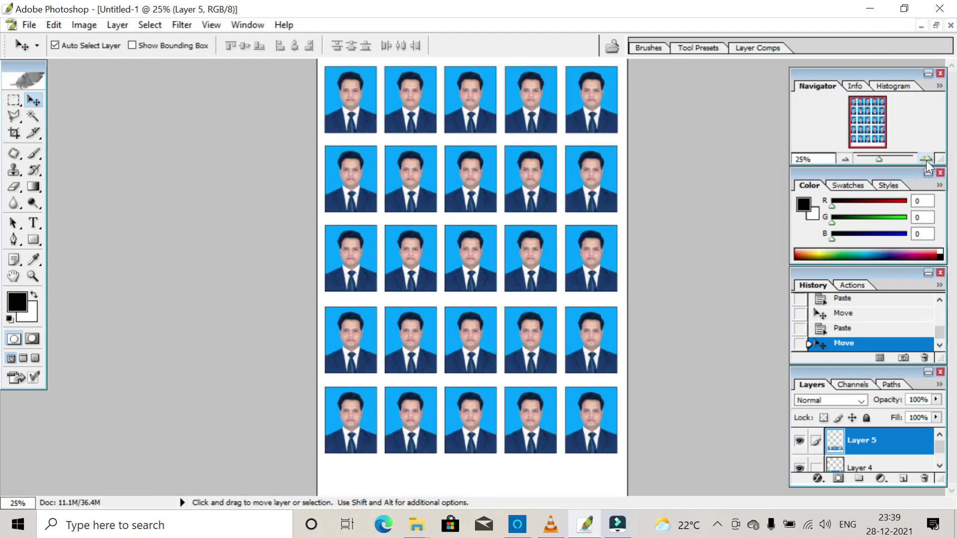
{"action": "left_click", "coordinate": [27, 27]}
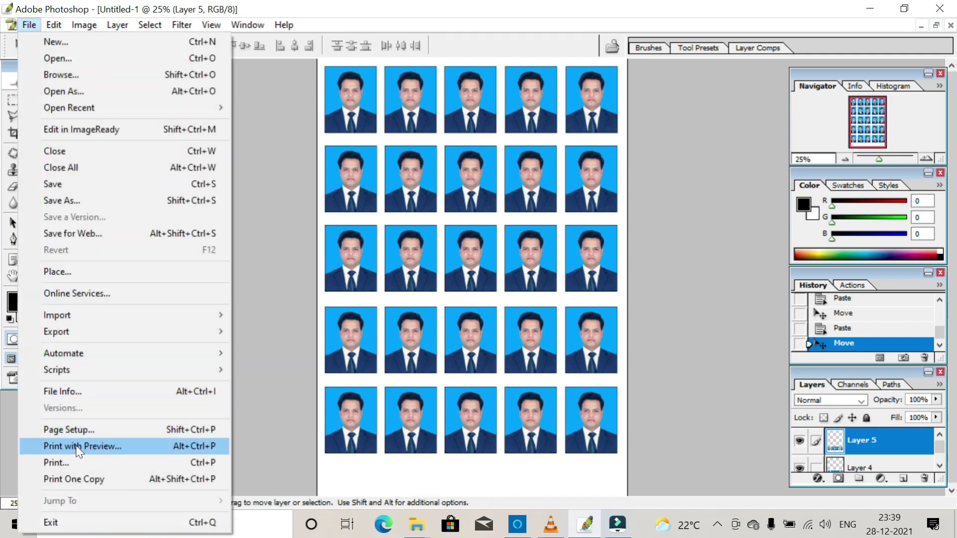
{"action": "left_click", "coordinate": [75, 446]}
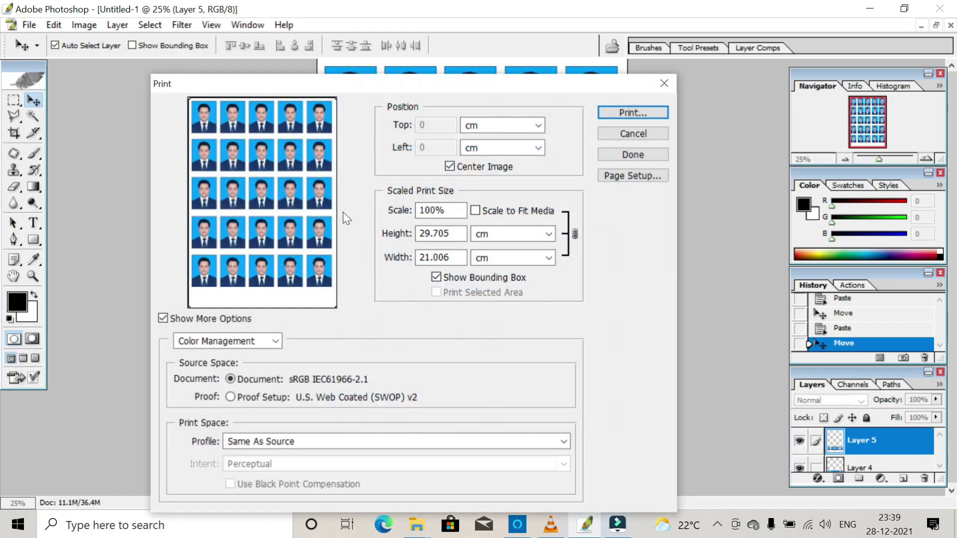
{"action": "left_click", "coordinate": [475, 211]}
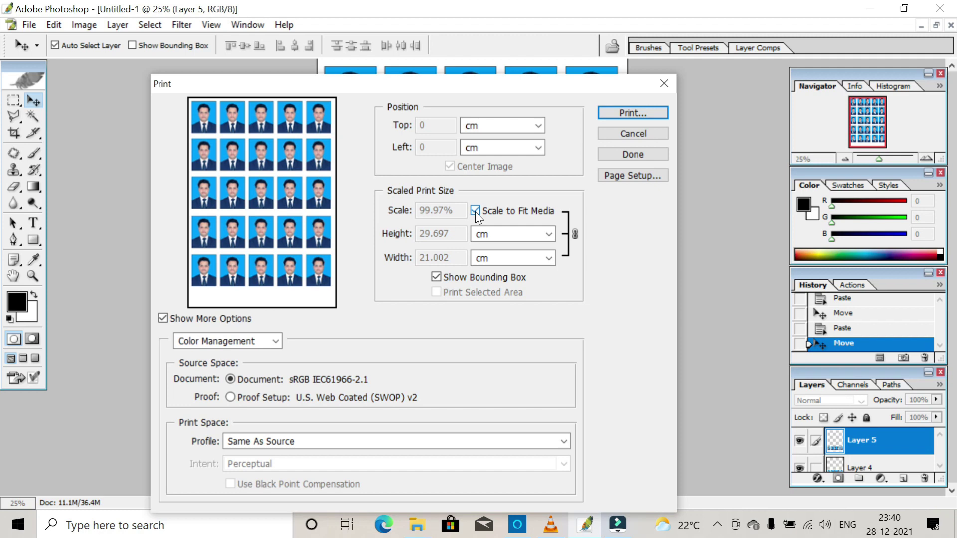
{"action": "left_click", "coordinate": [656, 139]}
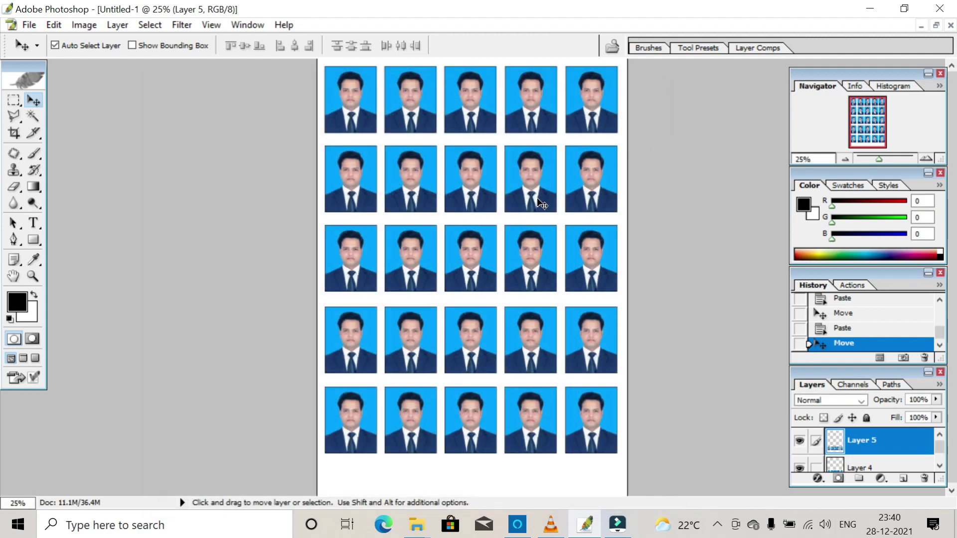